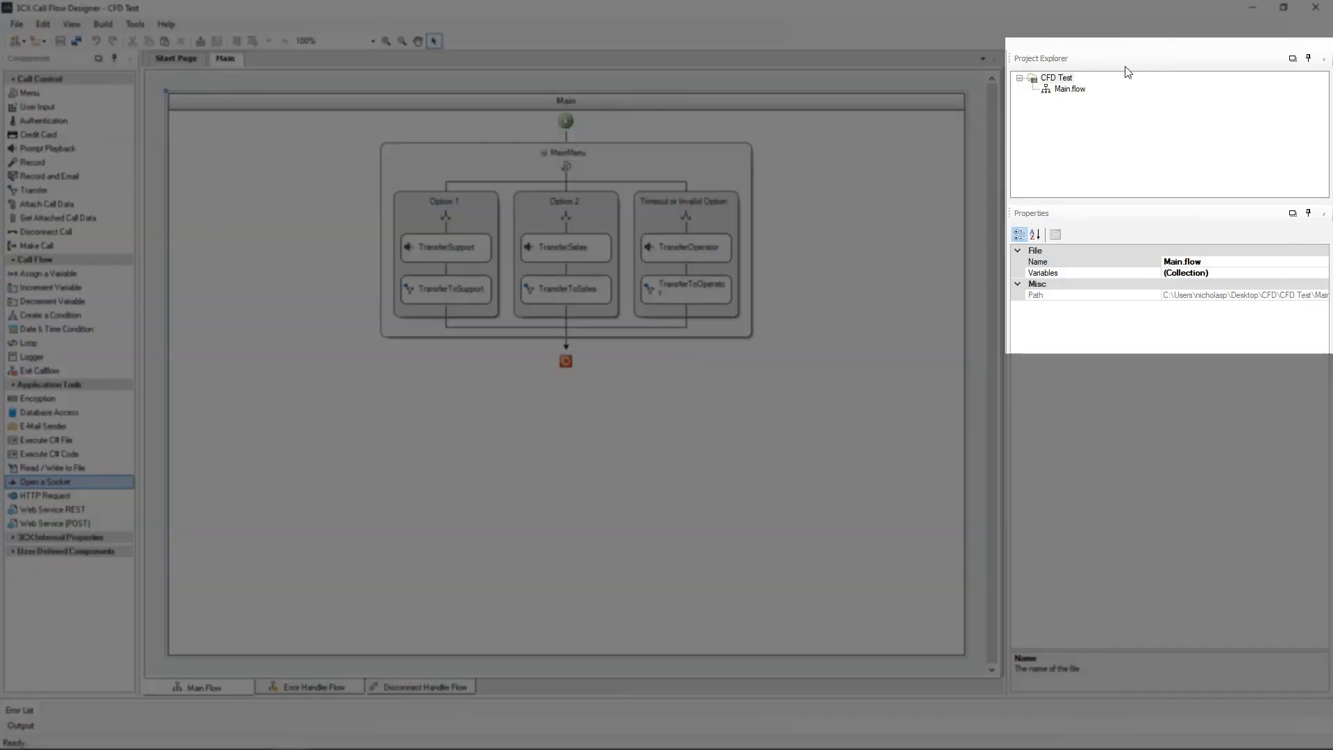
Review the CFD Test project properties, the Record component and the Main flow file properties.
left_click(1055, 78)
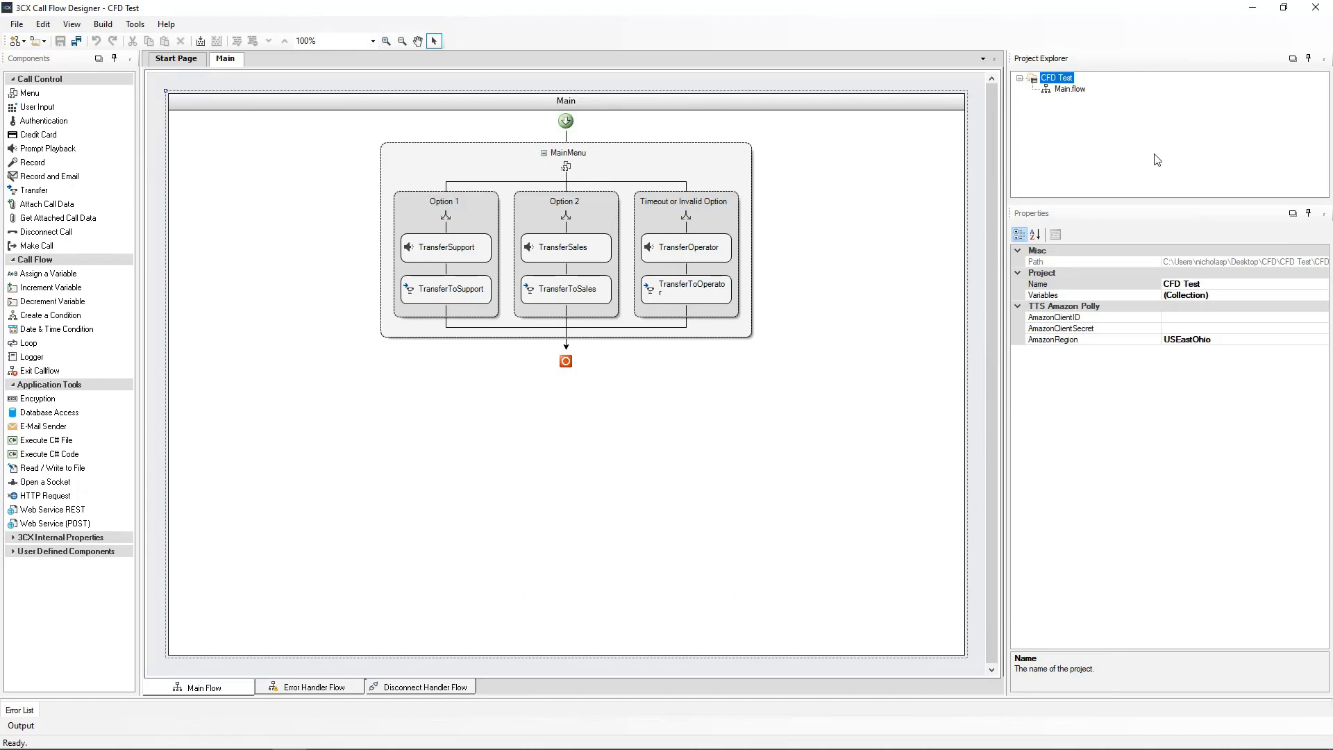
left_click(32, 161)
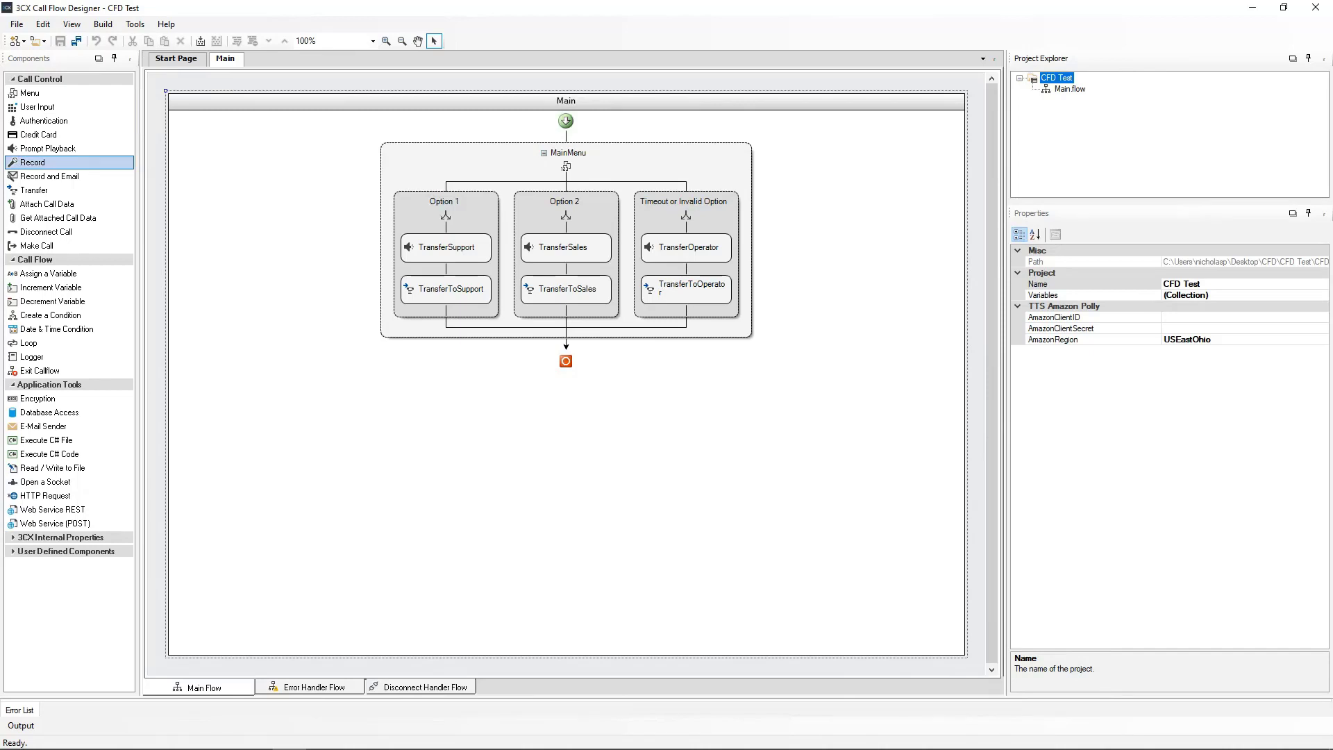
left_click(1119, 327)
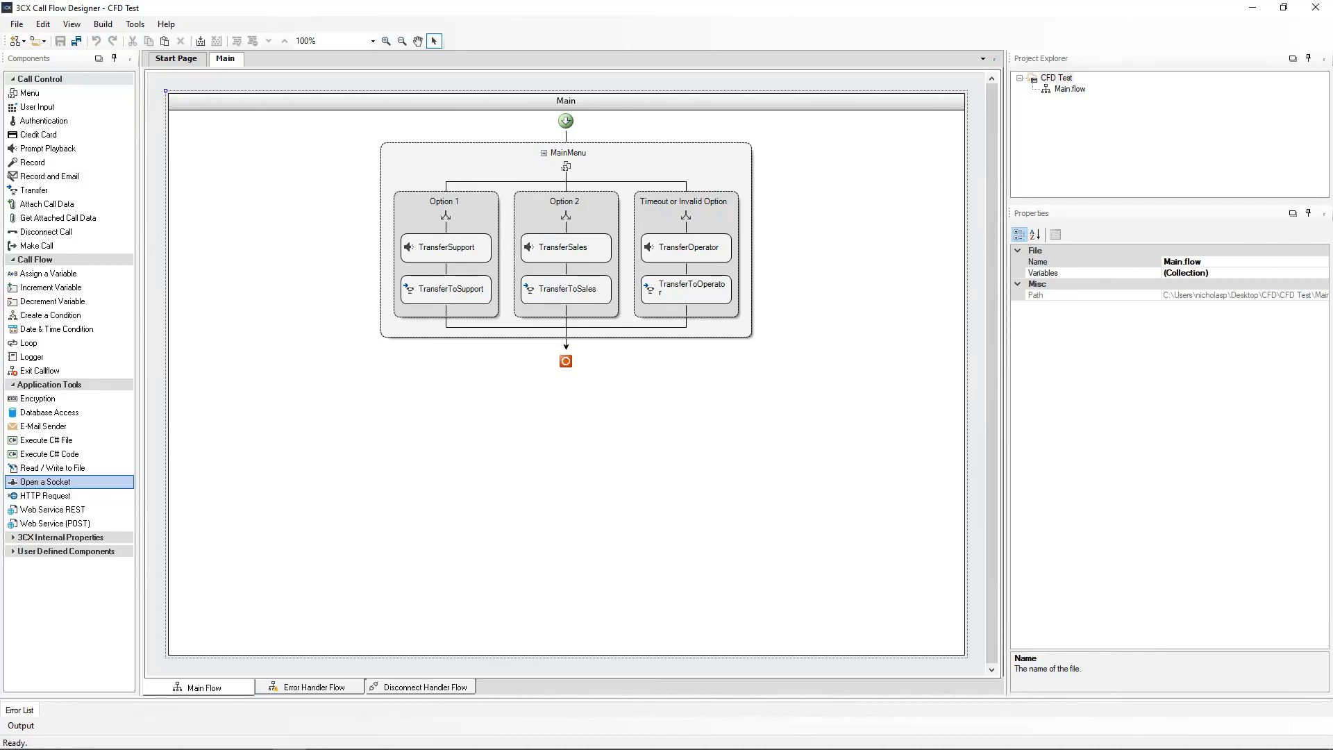
Place a Date & Time Condition named SalesOfficeHours above the Option 2 transfers.
left_click(50, 329)
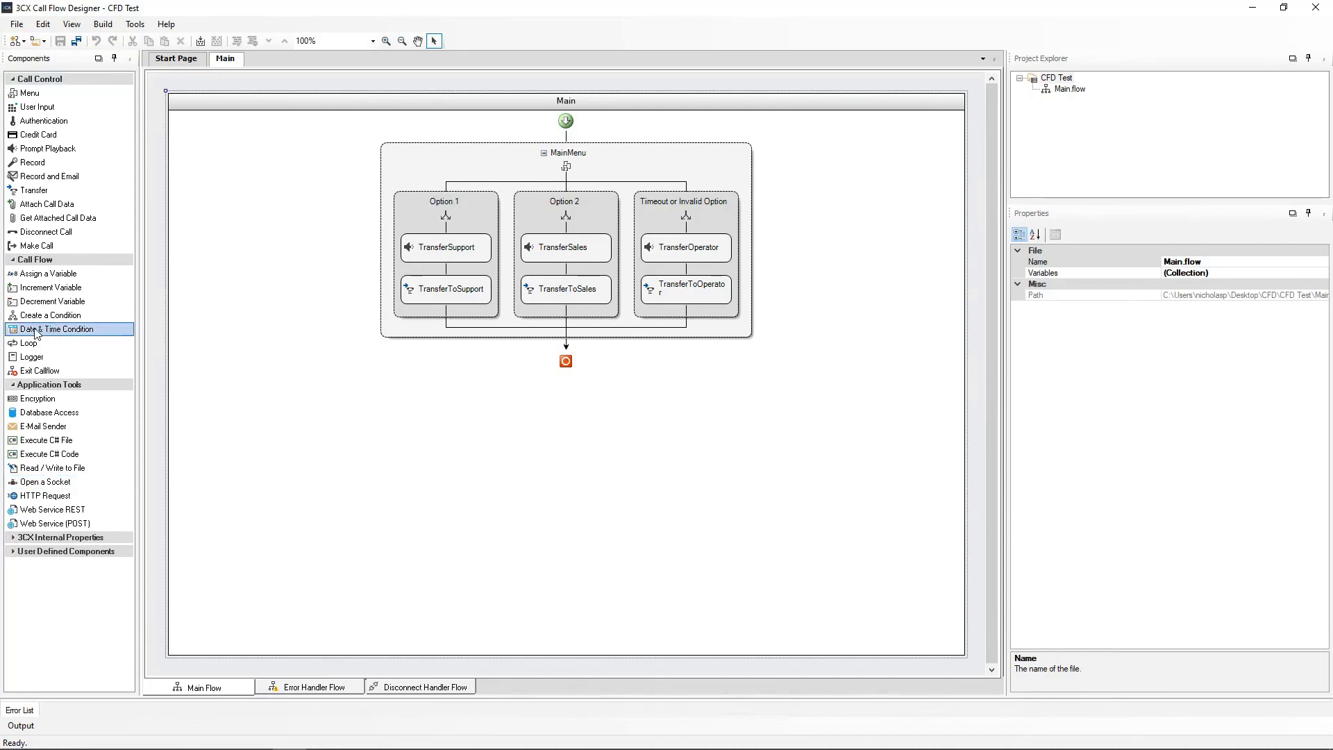
left_click_drag(36, 334, 569, 236)
left_click(1271, 261)
left_click_drag(1271, 262, 1167, 259)
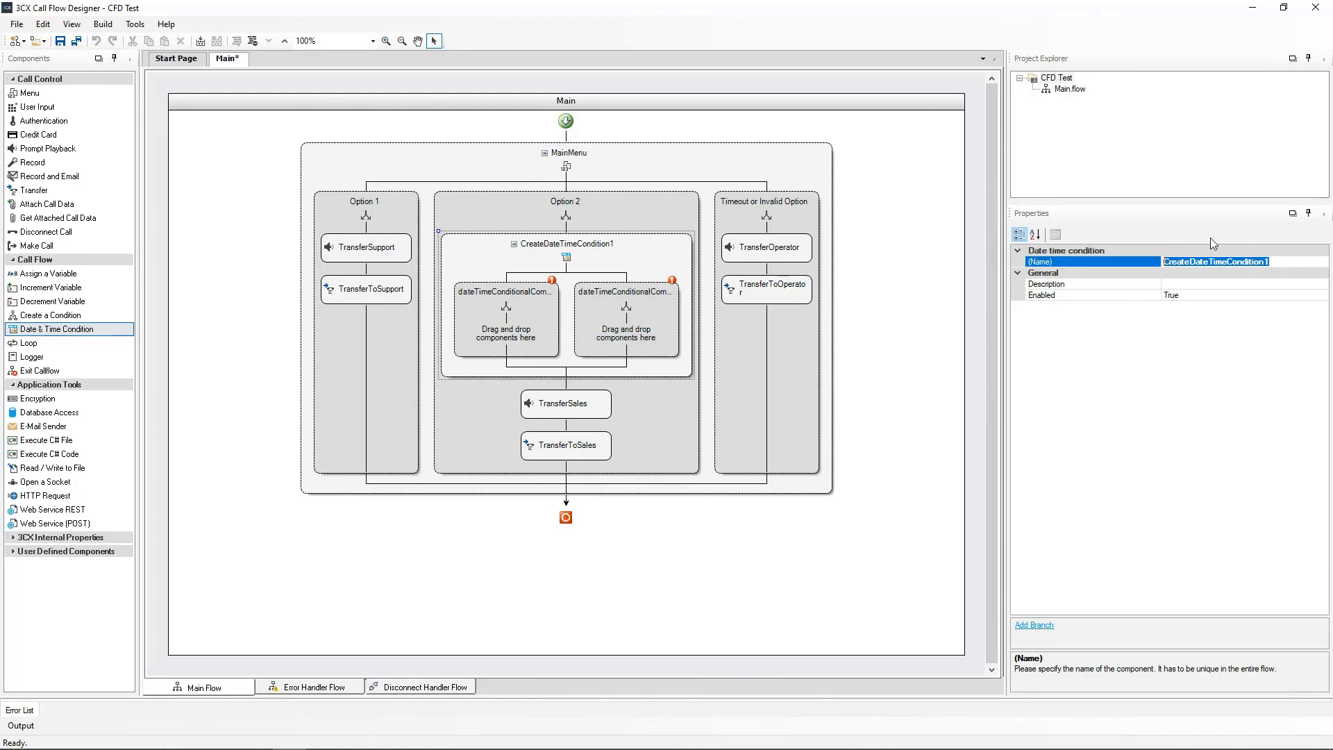
type("SalesOfficeHours")
key("Return")
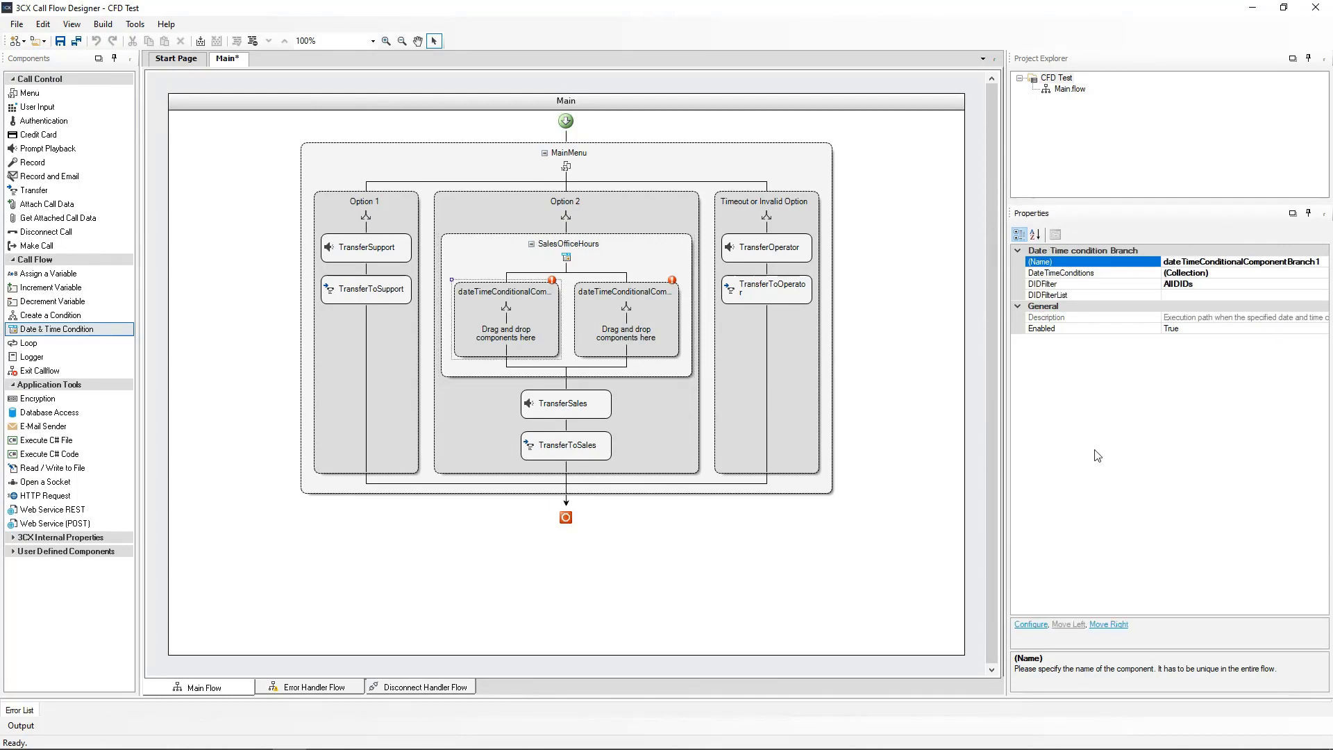
Rename the condition's first branch to InOfficeHours.
left_click(521, 307)
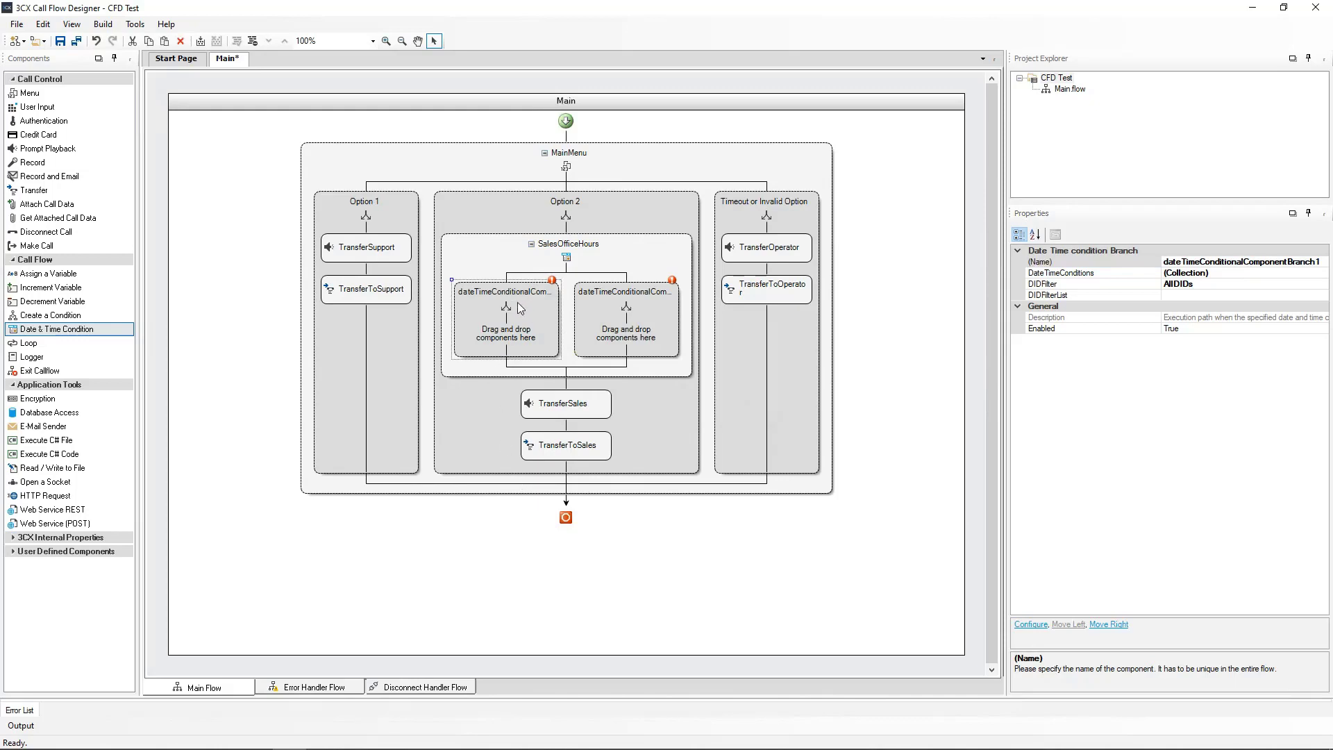
left_click(1223, 262)
type("InOfficeHours")
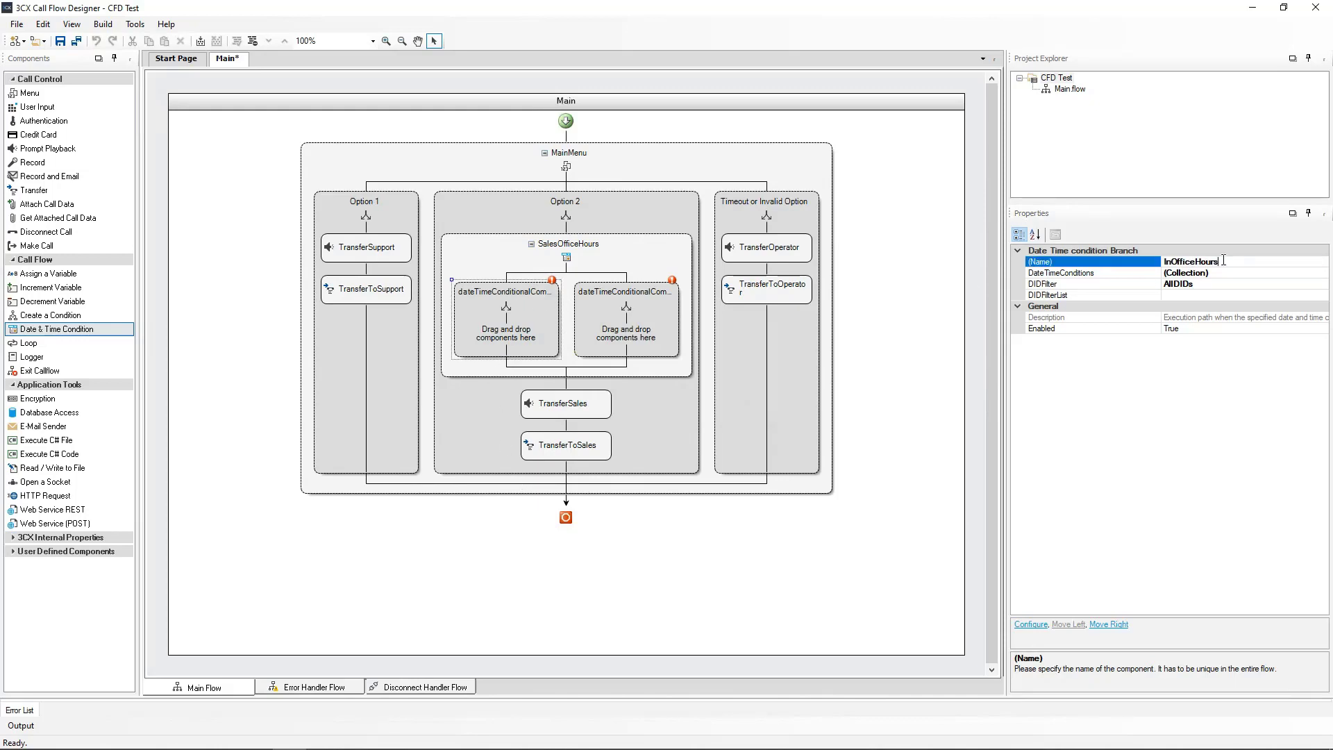
left_click(527, 308)
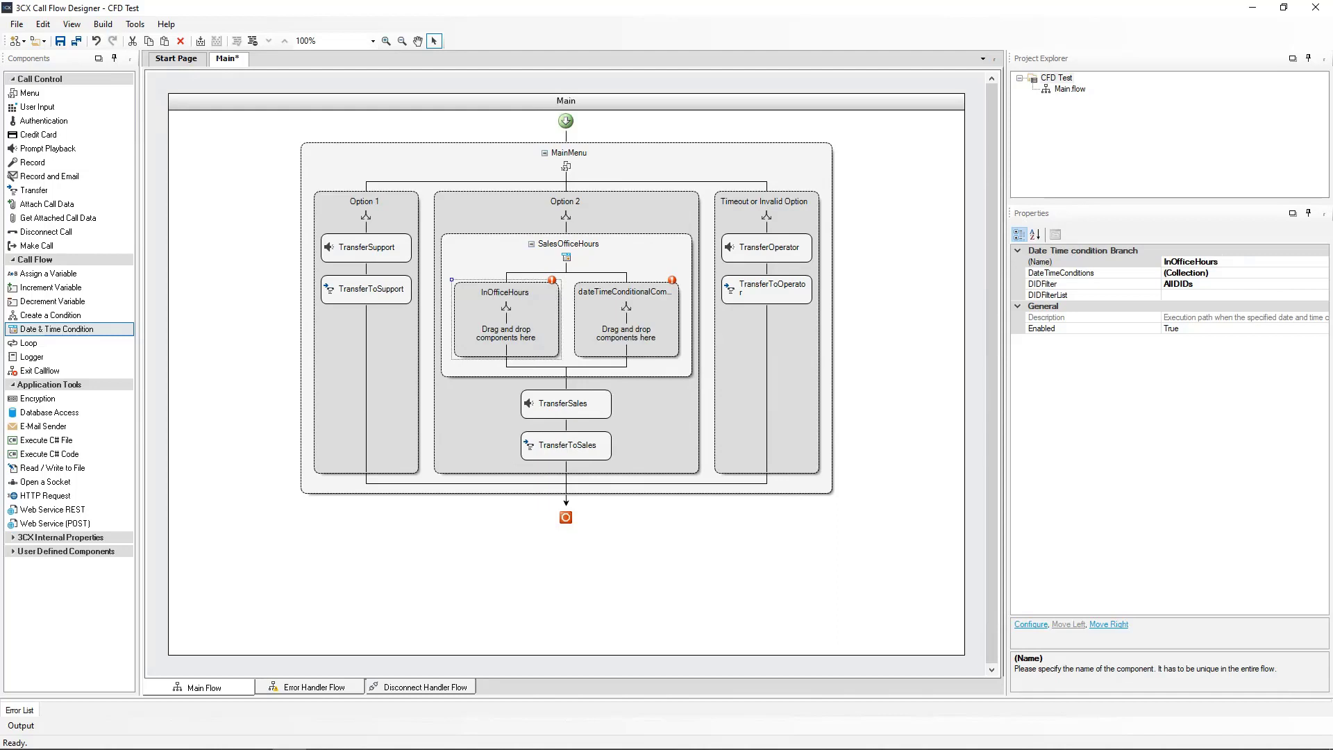
Give InOfficeHours a Day of Week condition covering Monday–Thursday, 09:00 to 17:00.
double_click(507, 311)
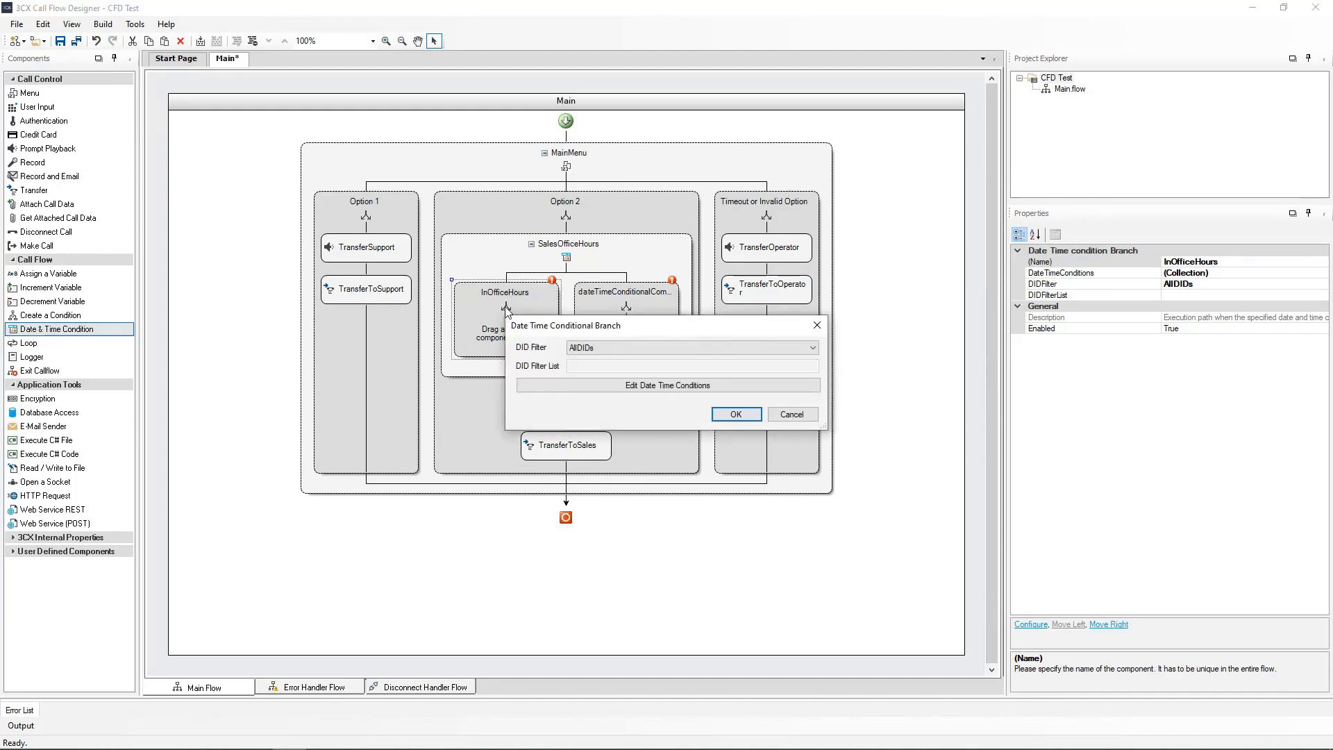
left_click(663, 391)
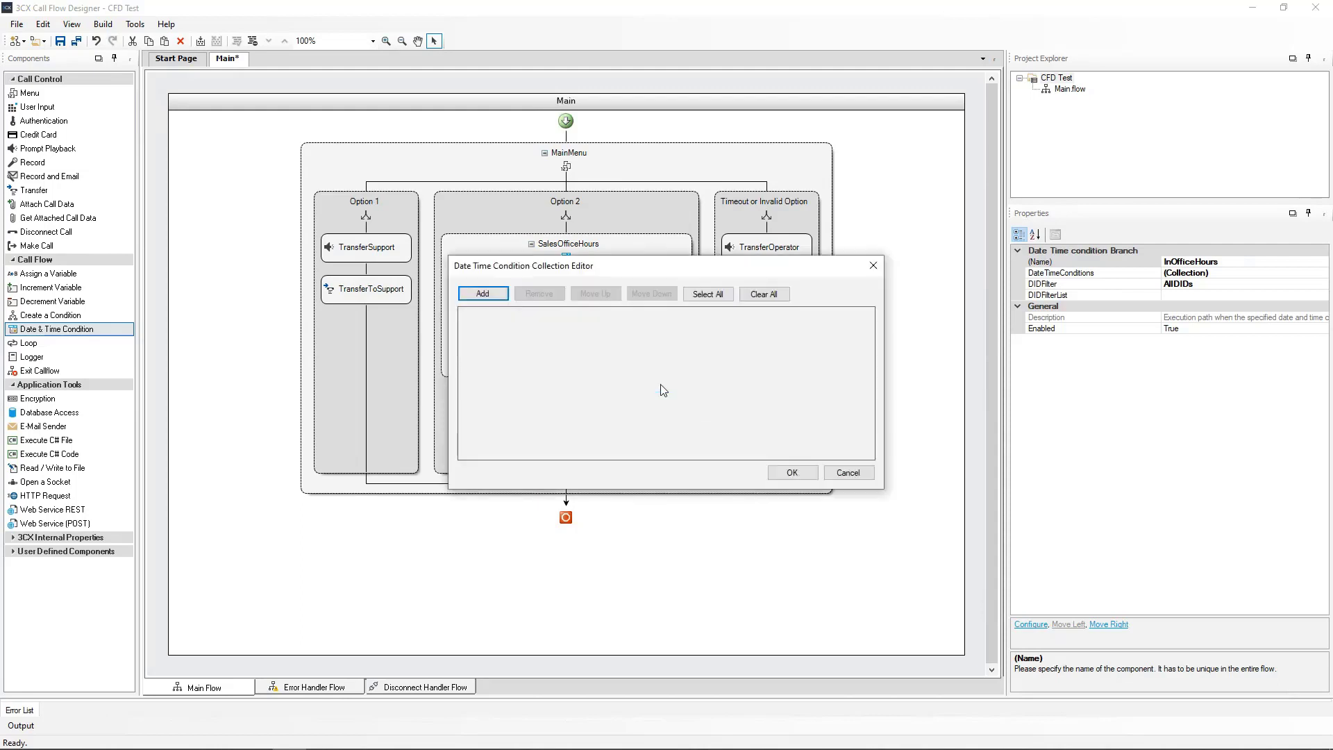
left_click(482, 295)
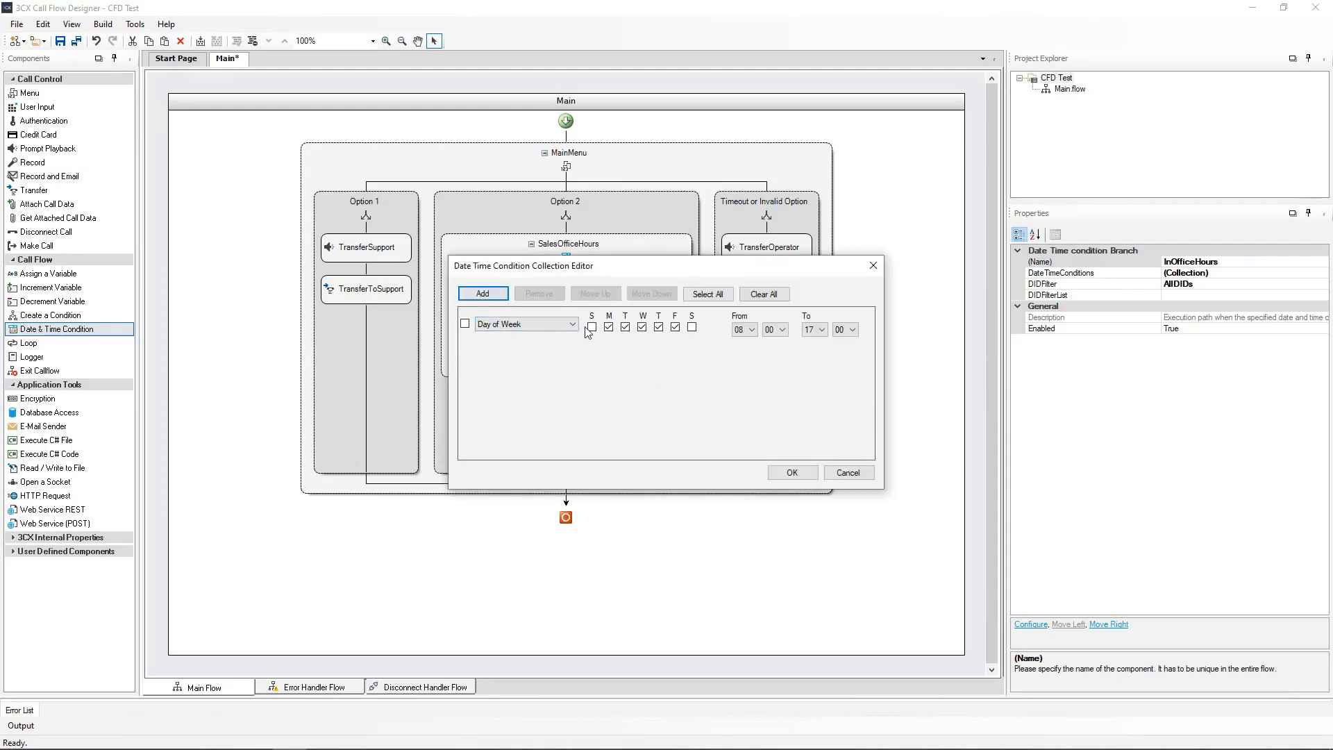
left_click(675, 327)
left_click(743, 330)
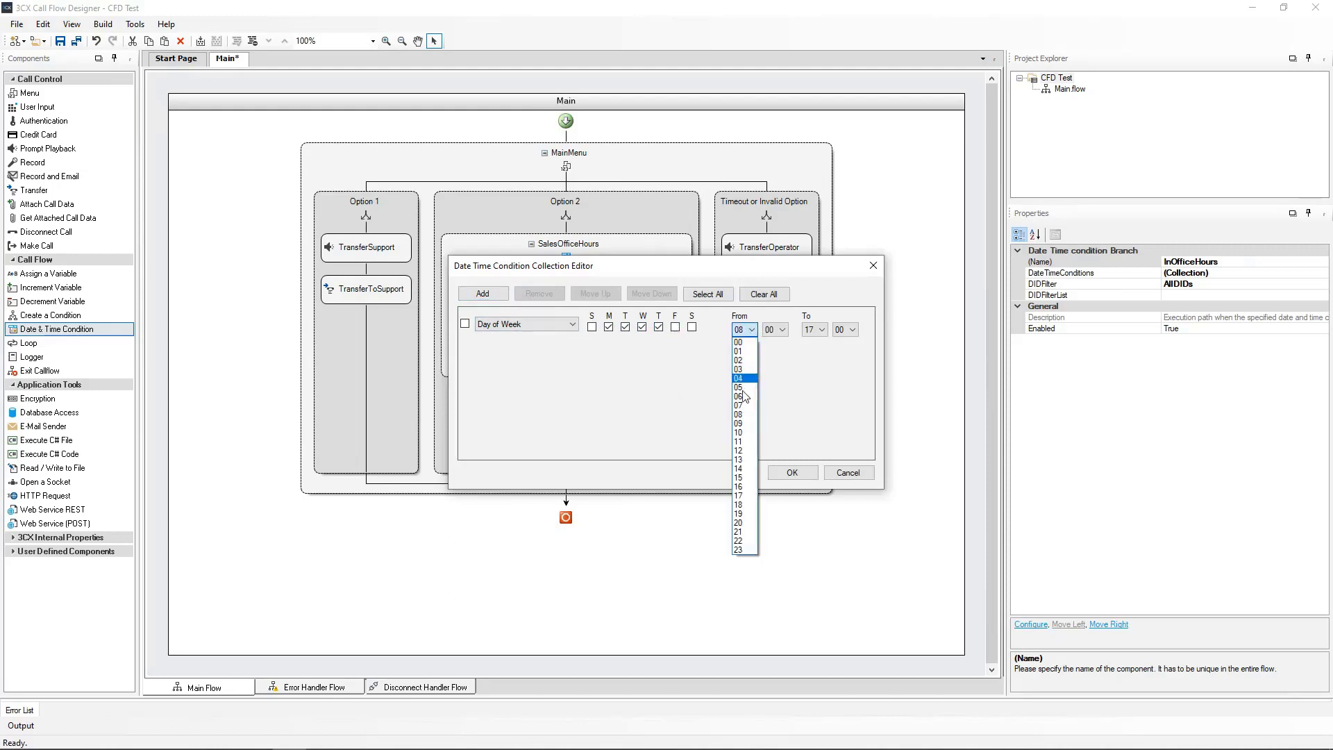
left_click(740, 423)
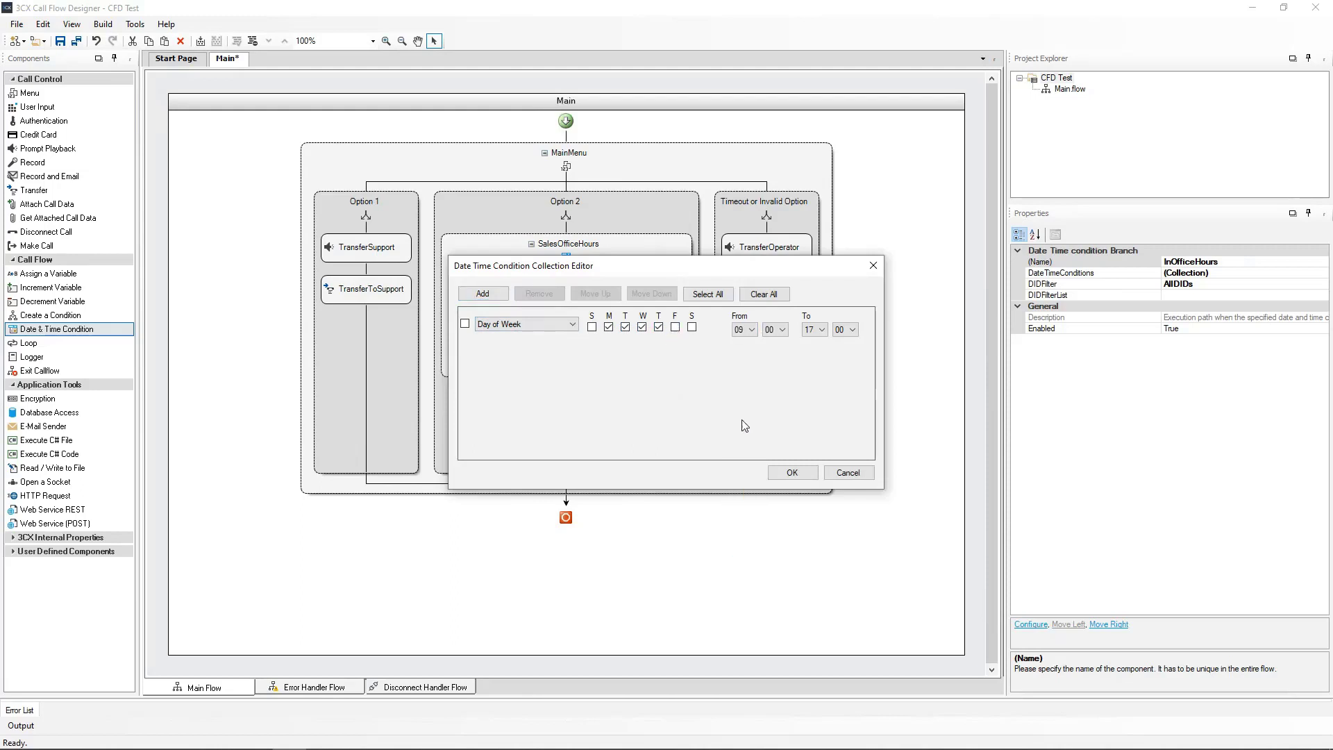
left_click(792, 474)
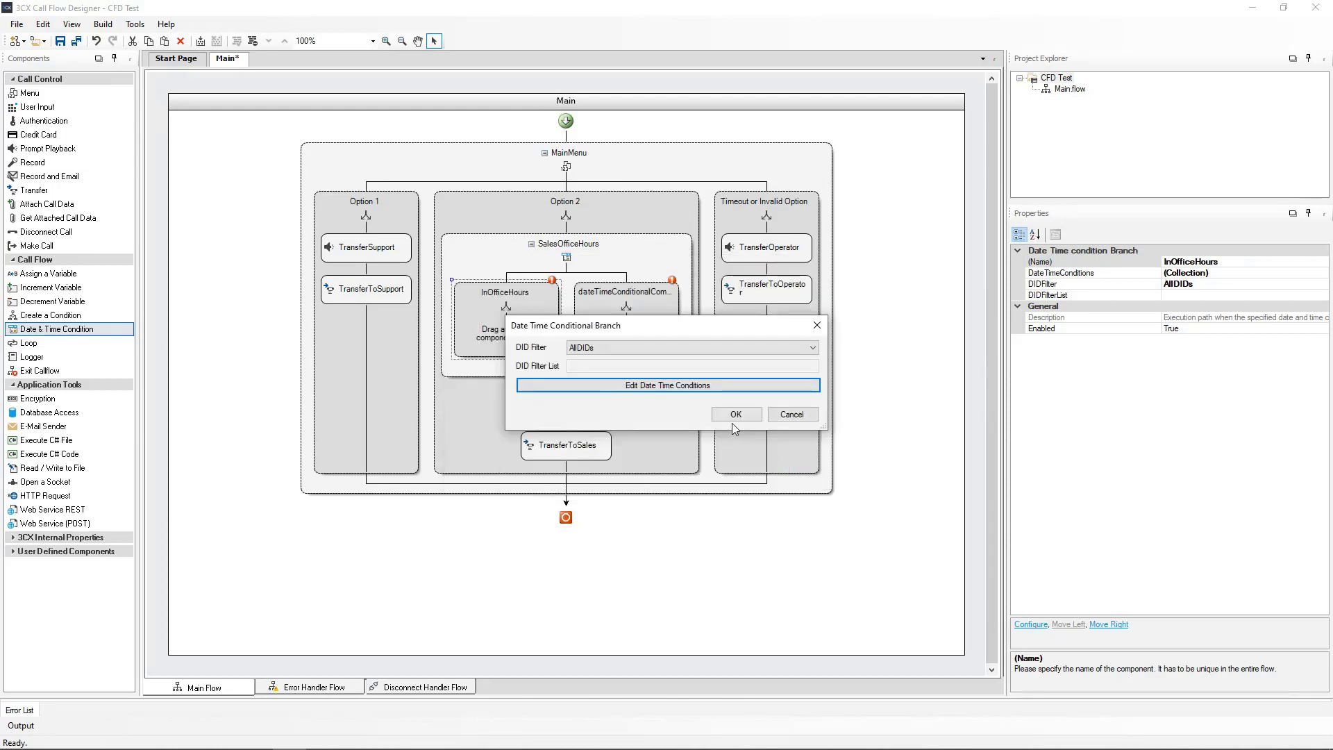
left_click(737, 415)
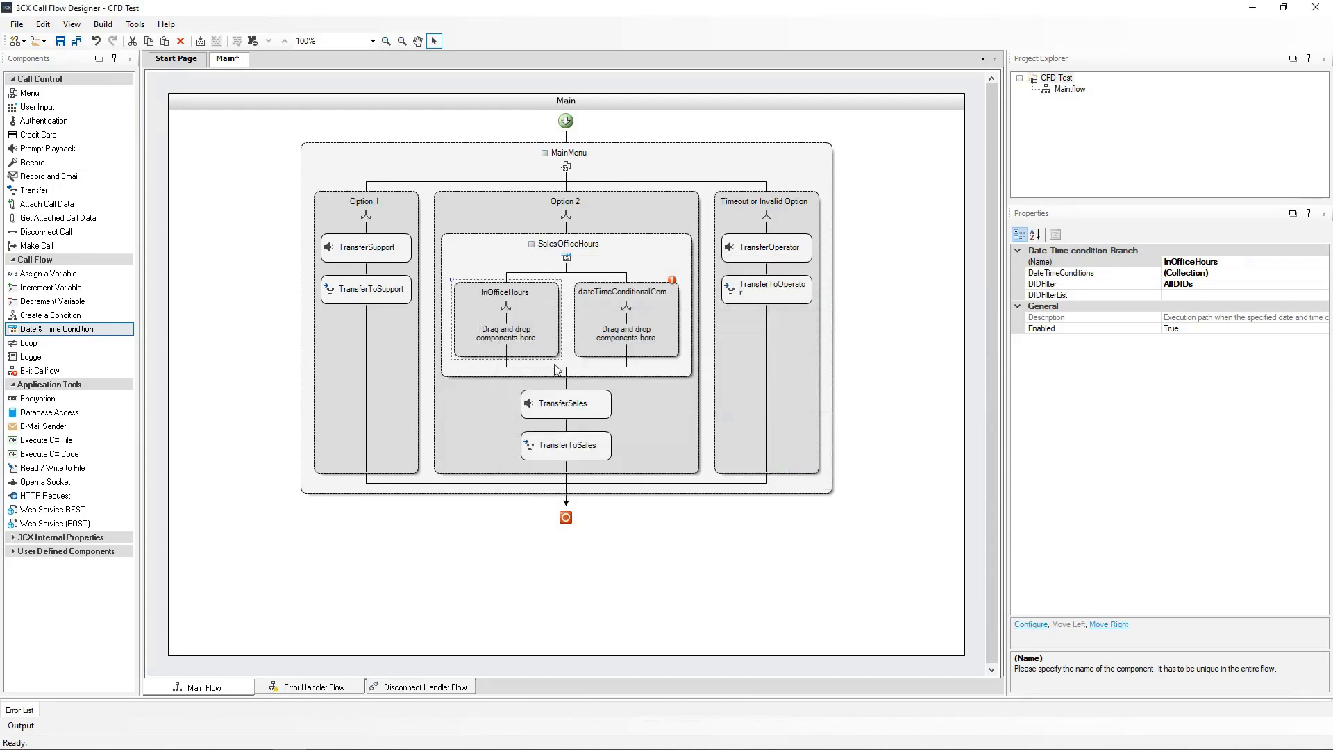
Rename the condition's second branch to OutOfOfficeHours.
left_click(625, 316)
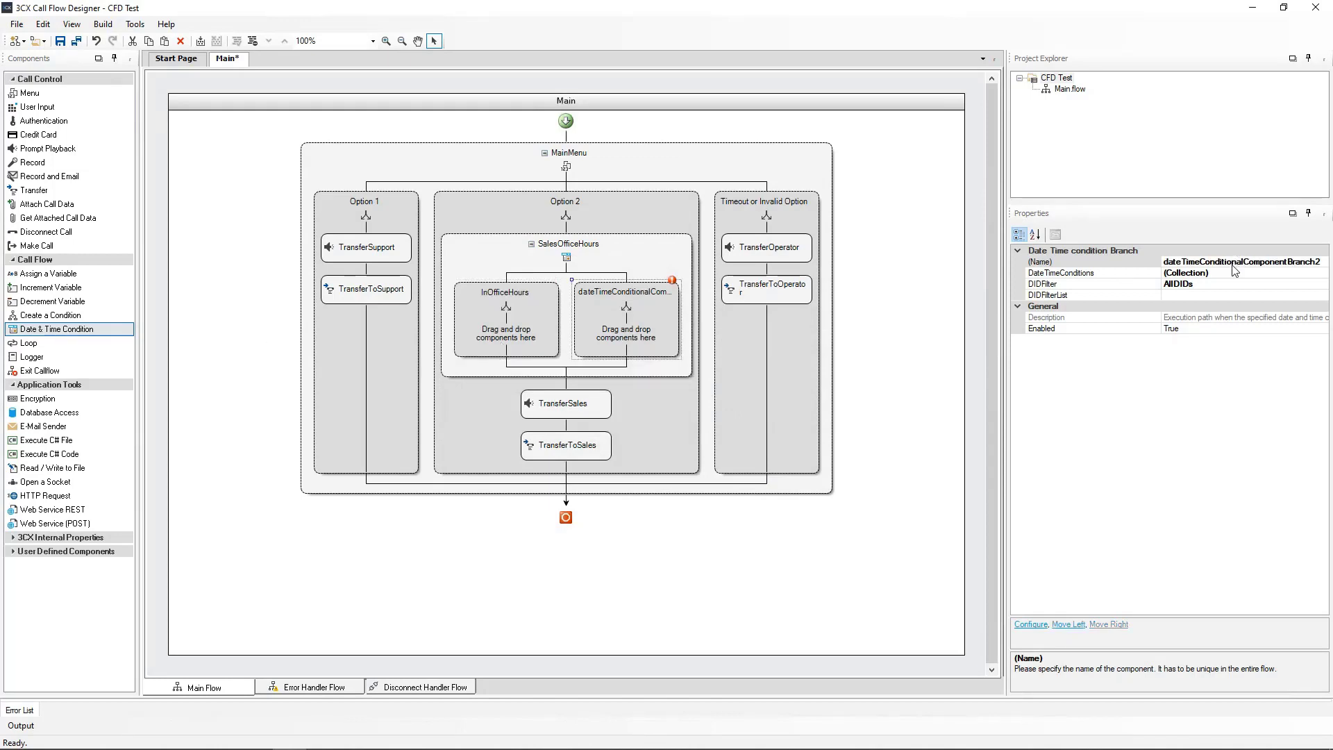
left_click(1236, 261)
double_click(1235, 261)
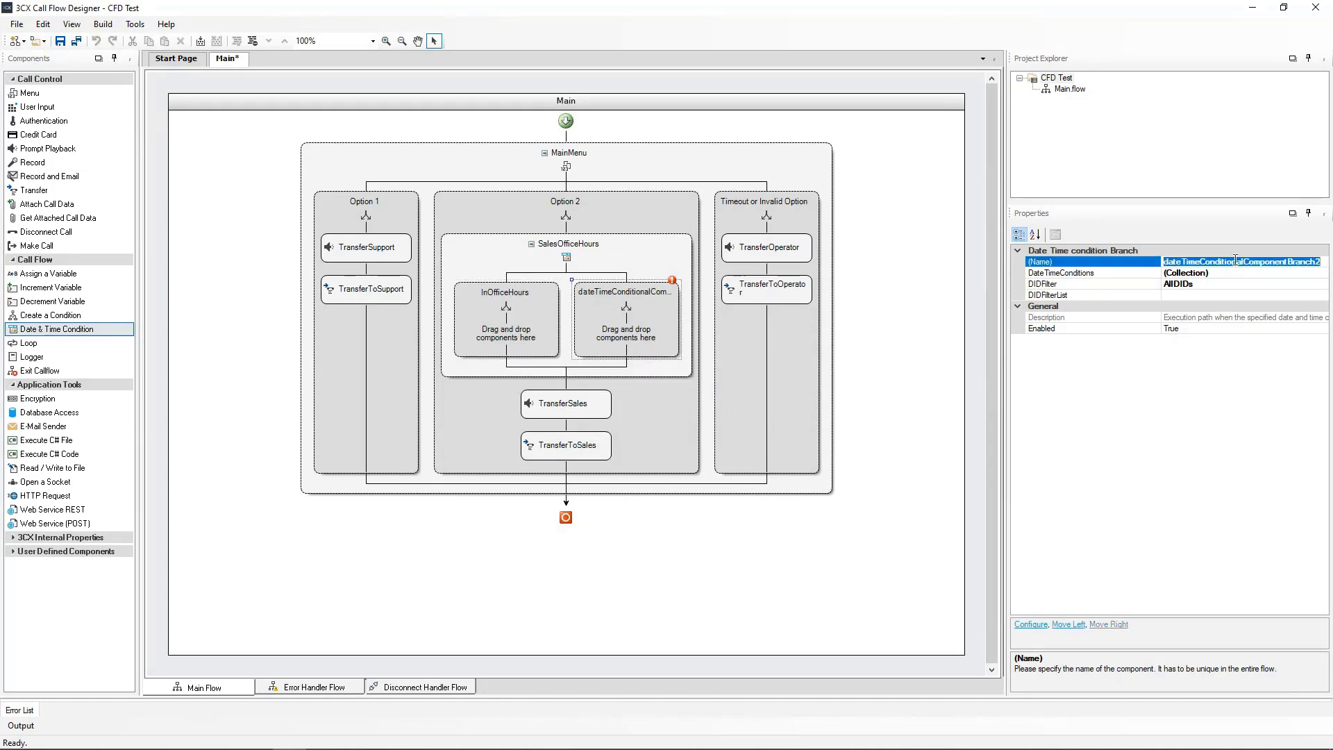
type("OutOfOfficeHours")
left_click(659, 314)
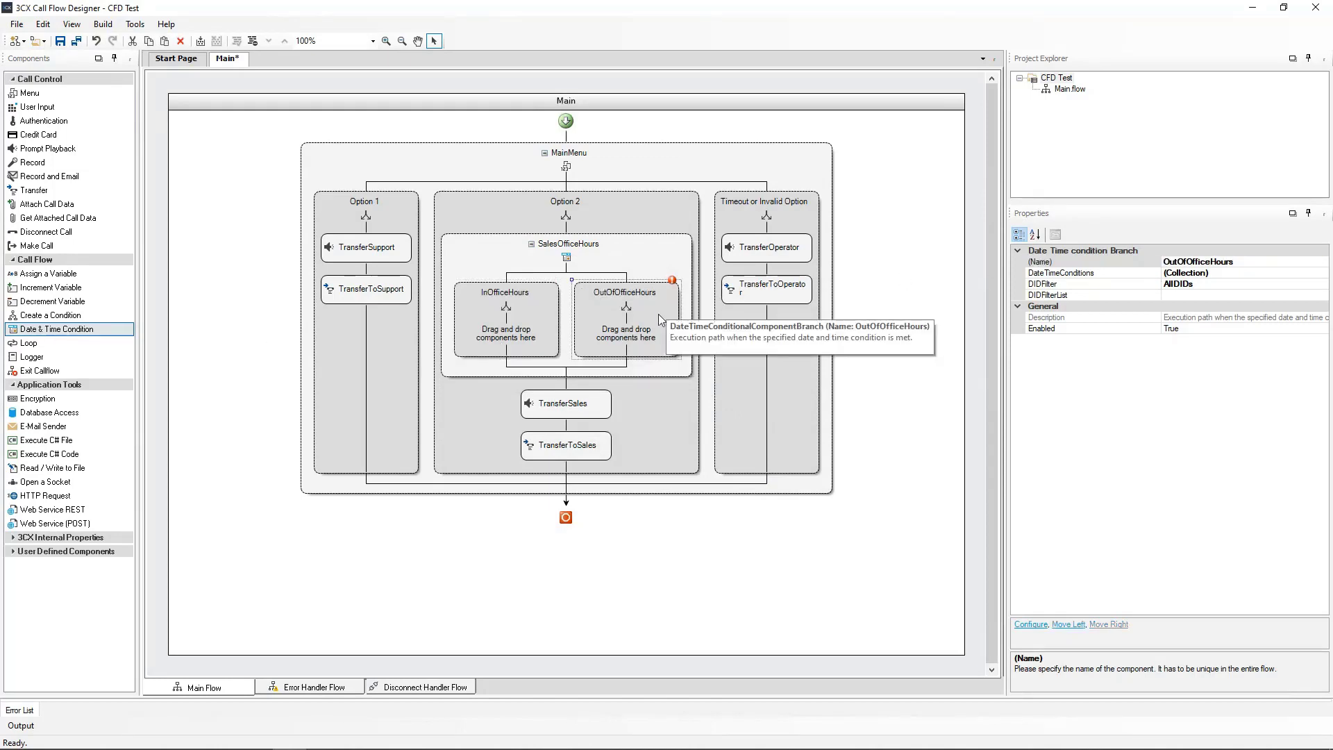
left_click(628, 336)
Add a Day of Week condition to OutOfOfficeHours covering Friday, Saturday and Sunday.
double_click(636, 311)
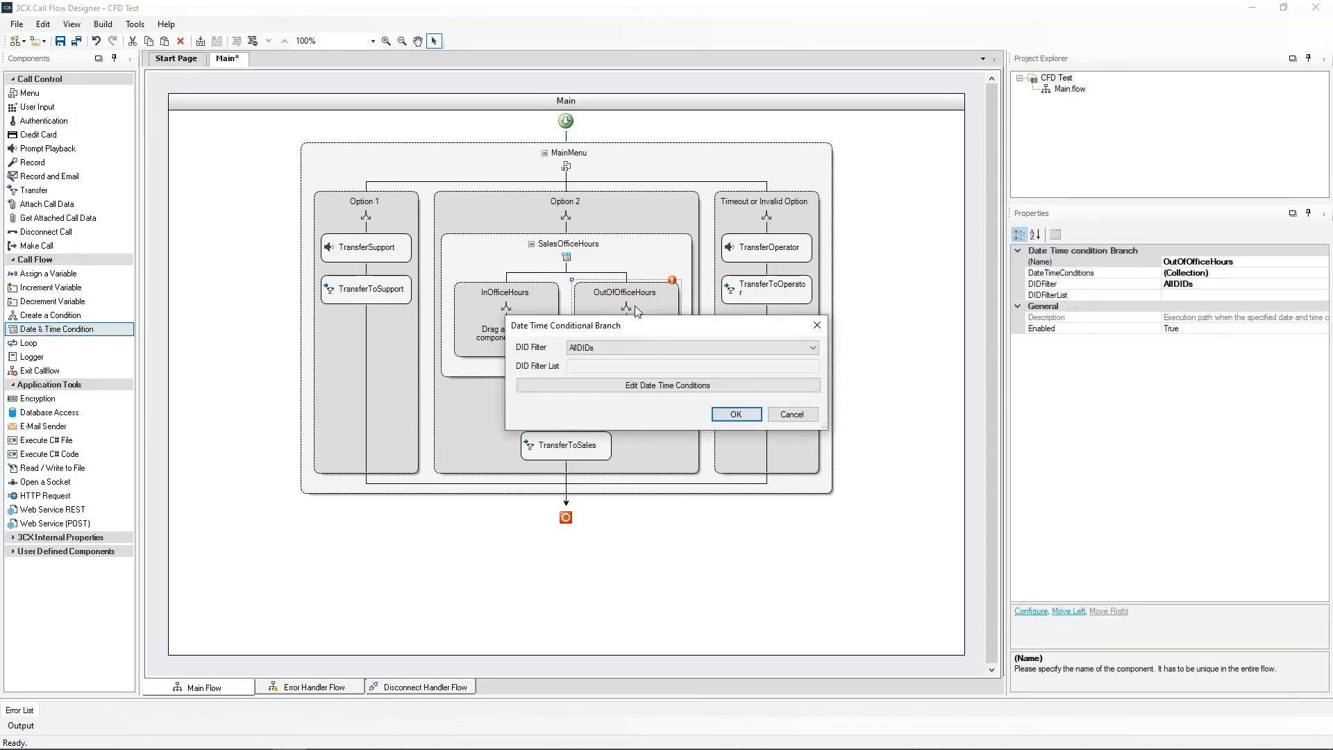
left_click(664, 388)
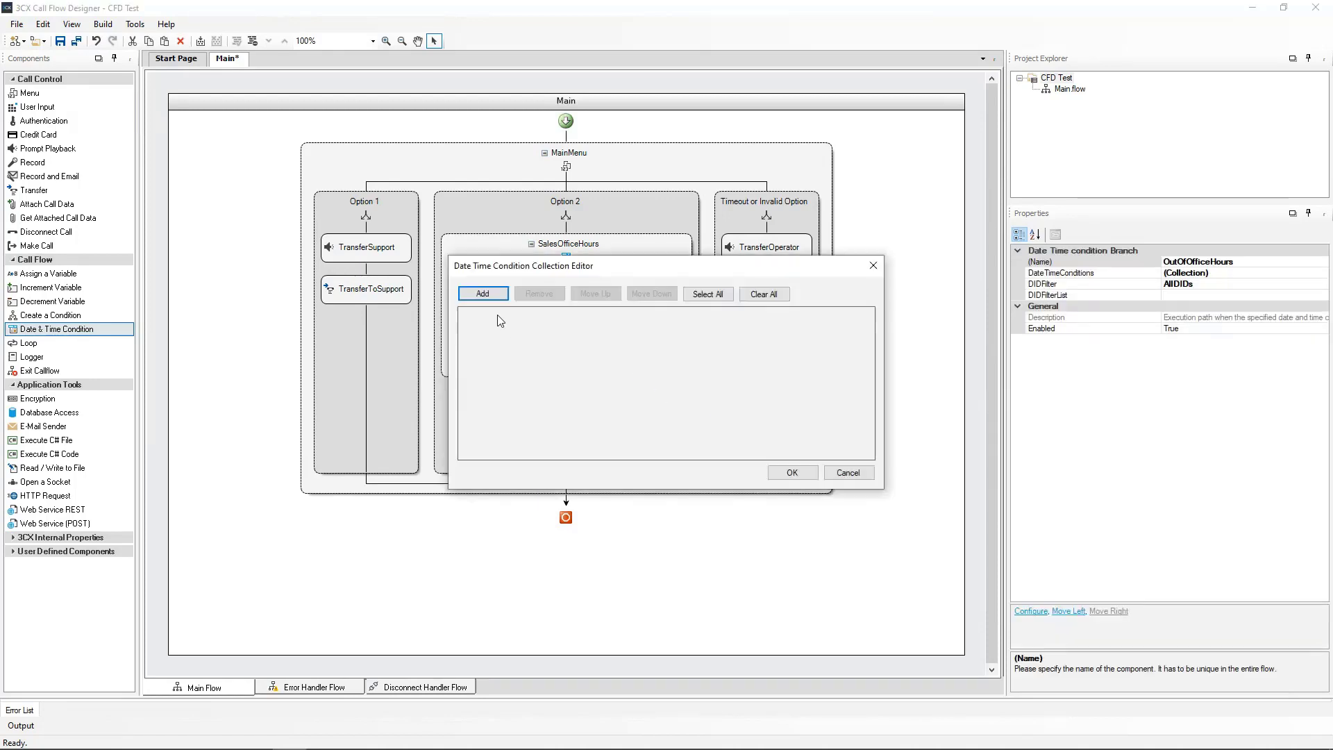
left_click(482, 293)
left_click(594, 328)
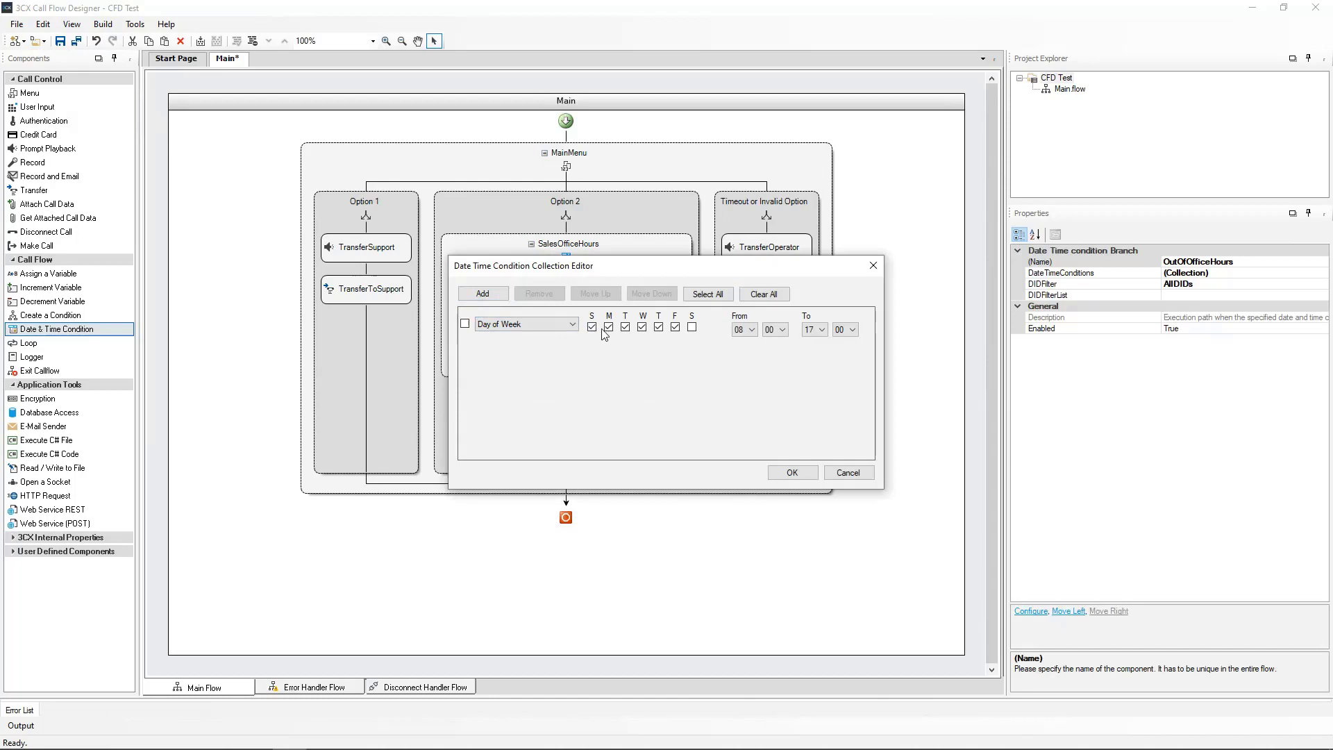
left_click(609, 327)
left_click(625, 327)
left_click(643, 327)
left_click(659, 327)
left_click(693, 327)
Set the out-of-hours time range to 00:00–23:59 and confirm both dialogs.
left_click(745, 330)
left_click(740, 342)
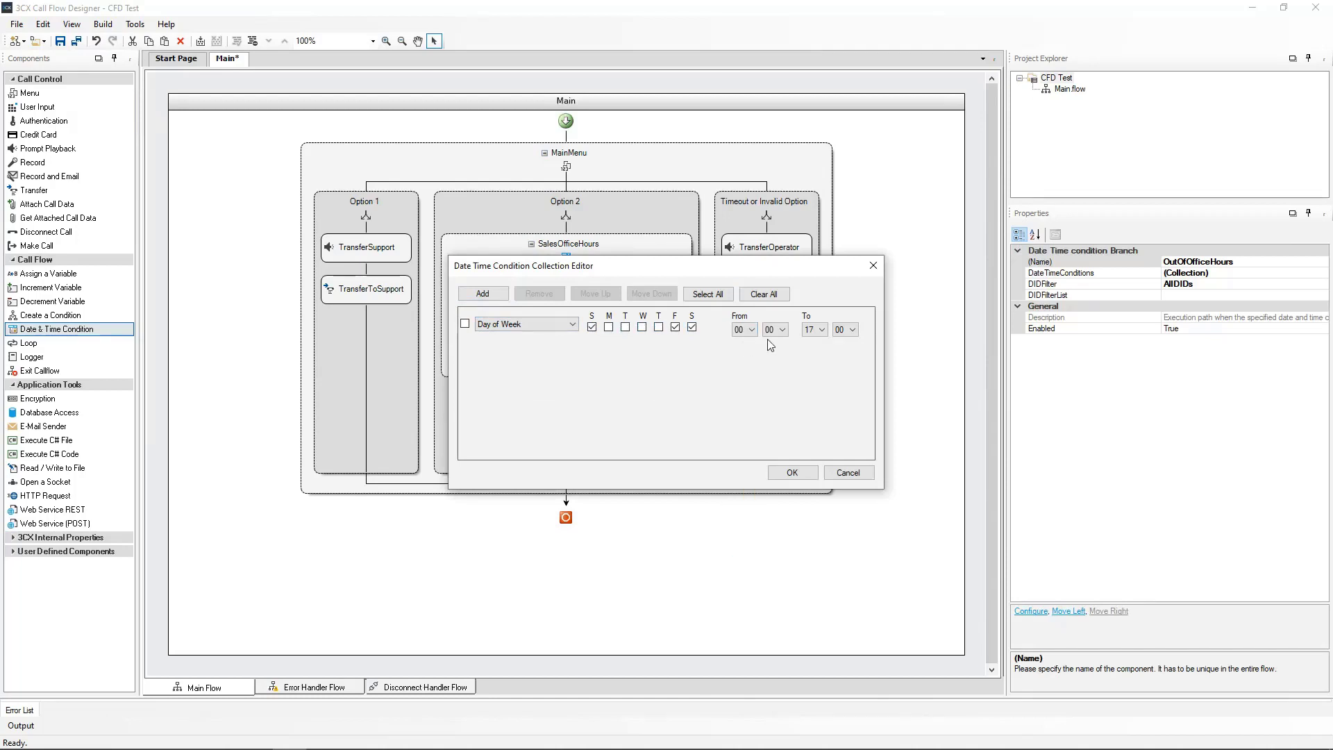
left_click(814, 330)
left_click(809, 549)
left_click(846, 330)
scroll(864, 542, "down", 9)
scroll(858, 555, "down", 1)
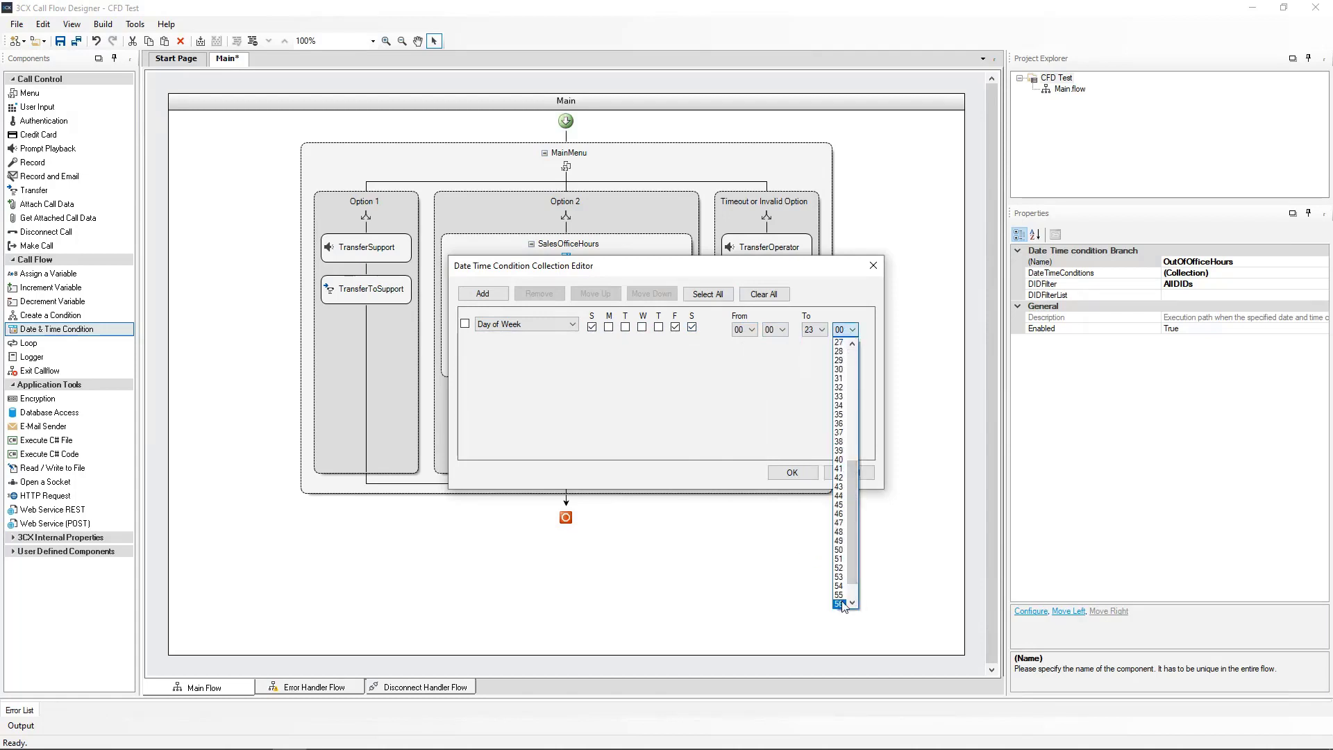
left_click(839, 604)
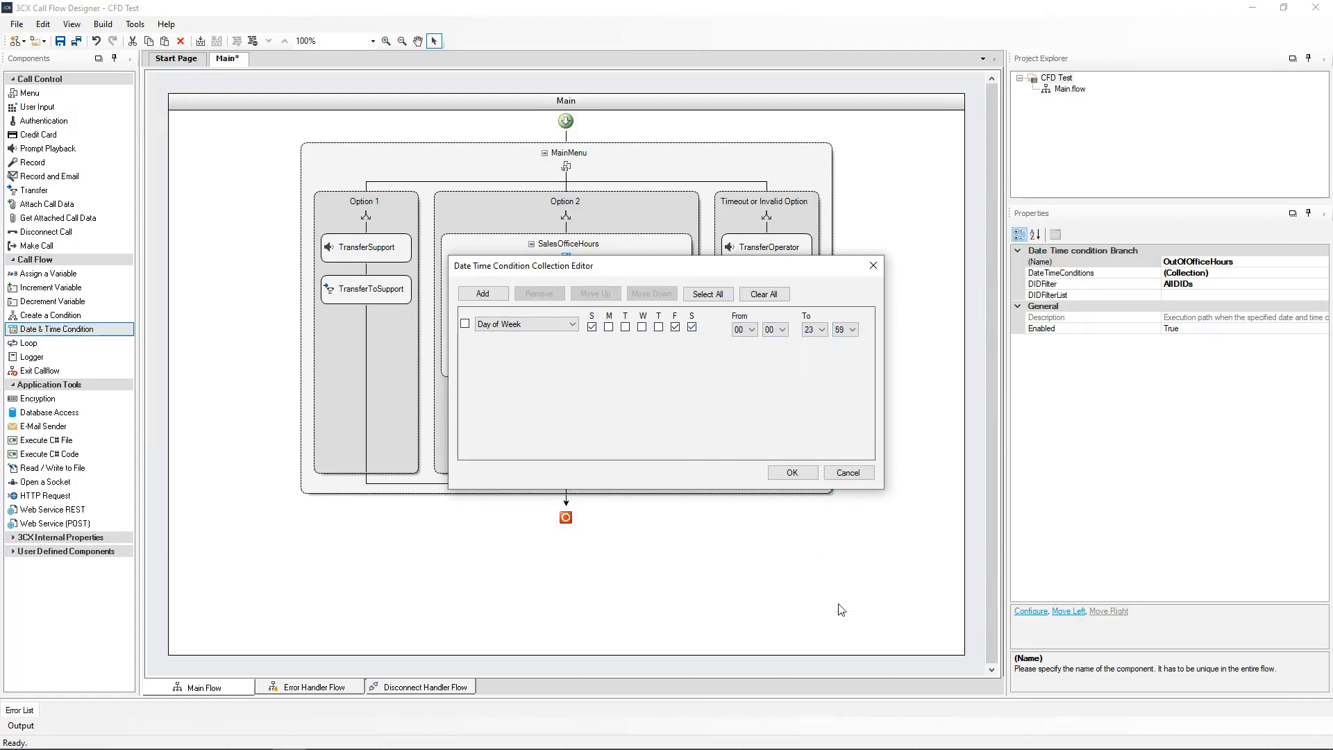
left_click(793, 473)
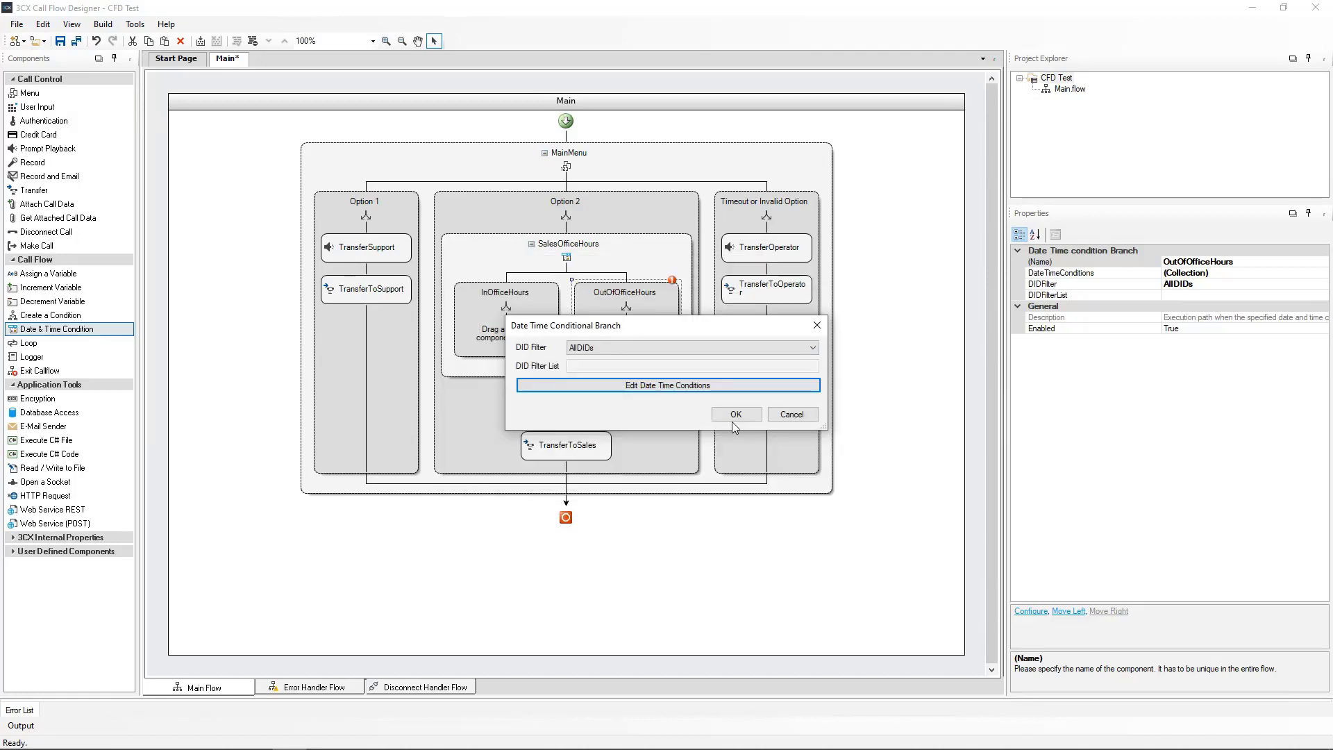
left_click(734, 419)
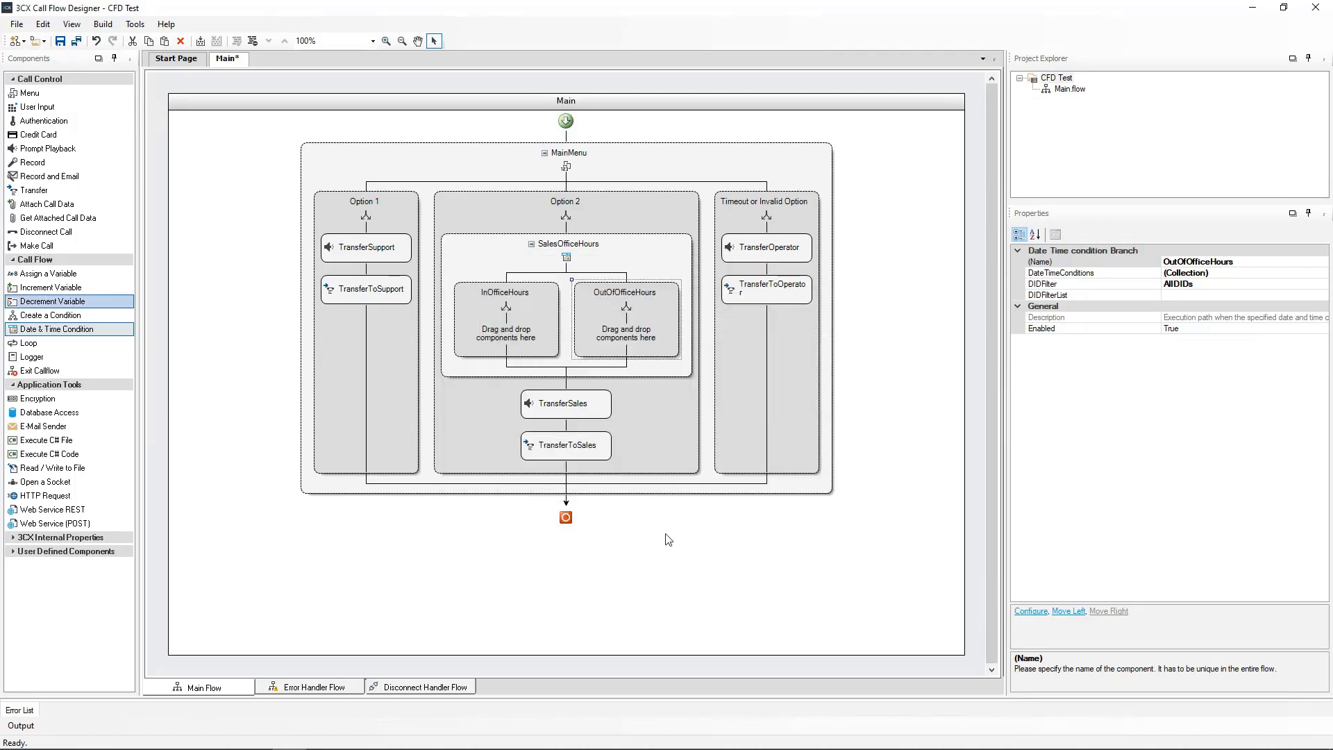
Drag the TransferSales prompt and TransferToSales transfer from Option 2 into InOfficeHours.
left_click(574, 405)
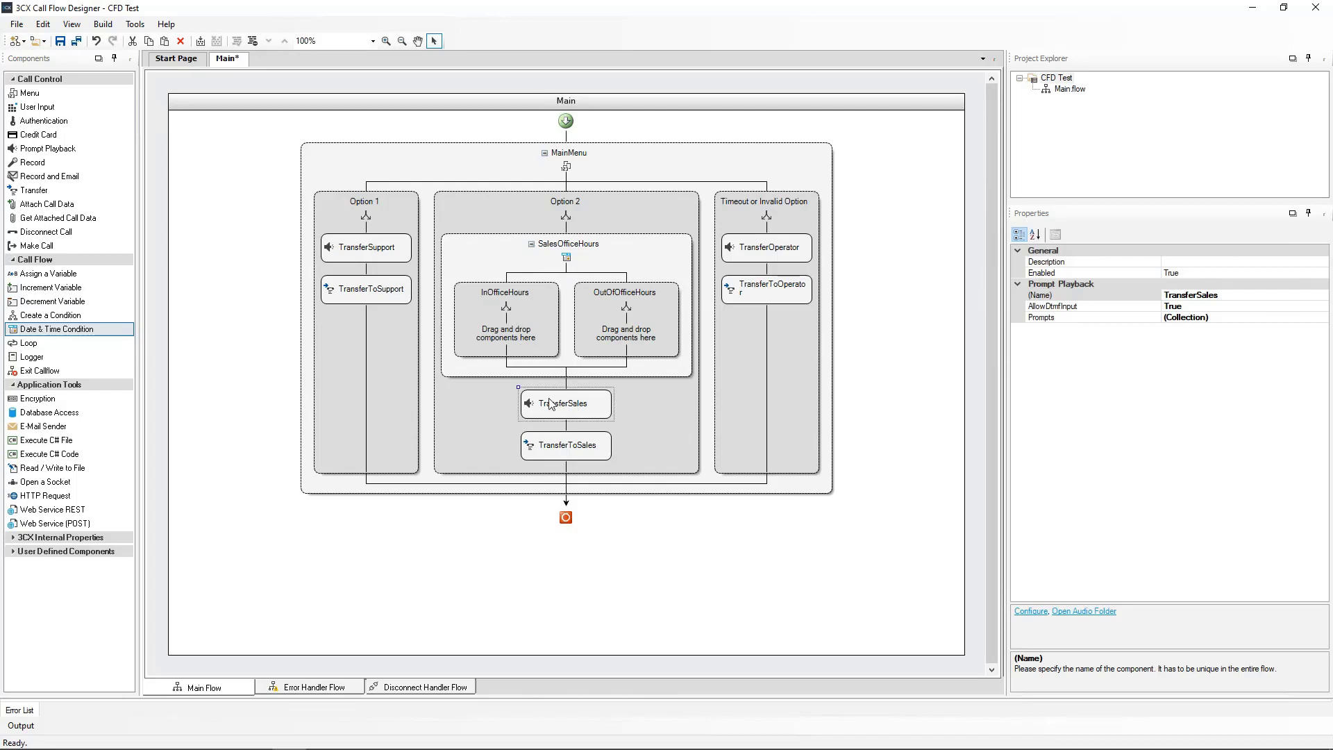
left_click_drag(550, 404, 509, 332)
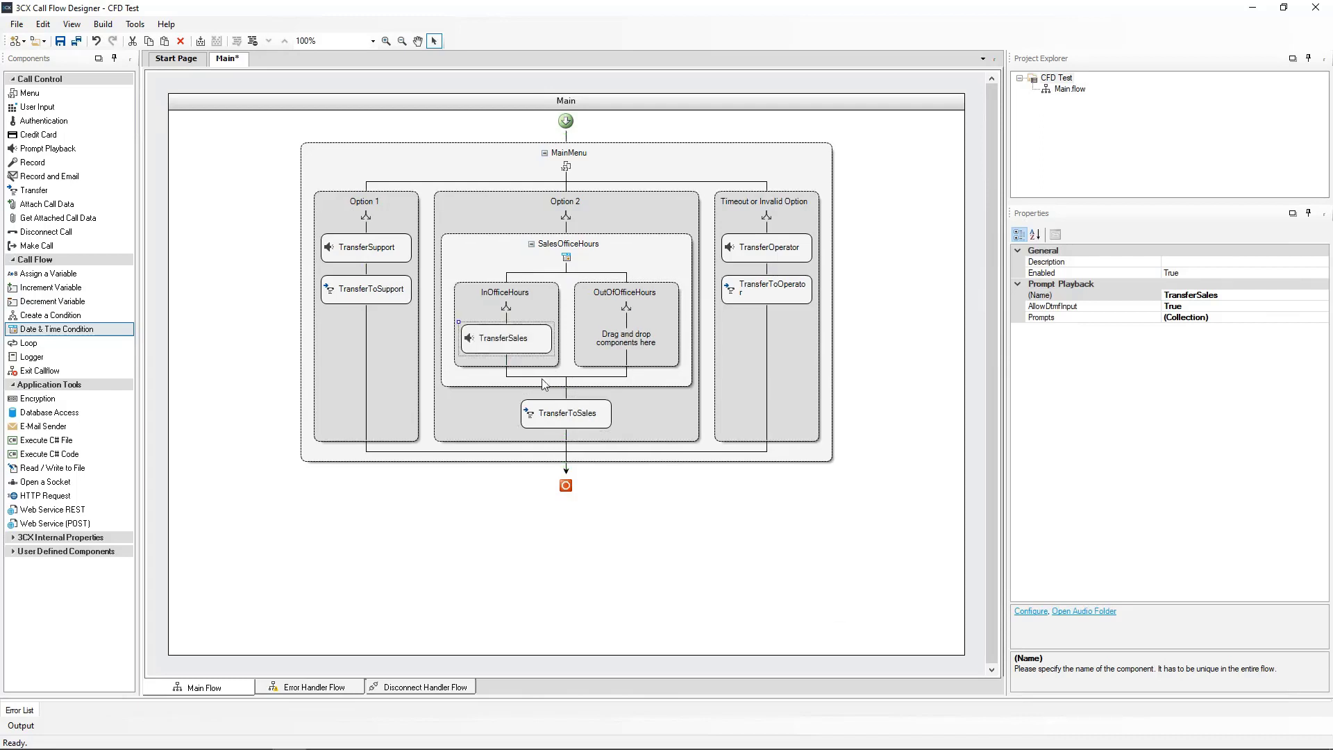
left_click_drag(575, 421, 510, 368)
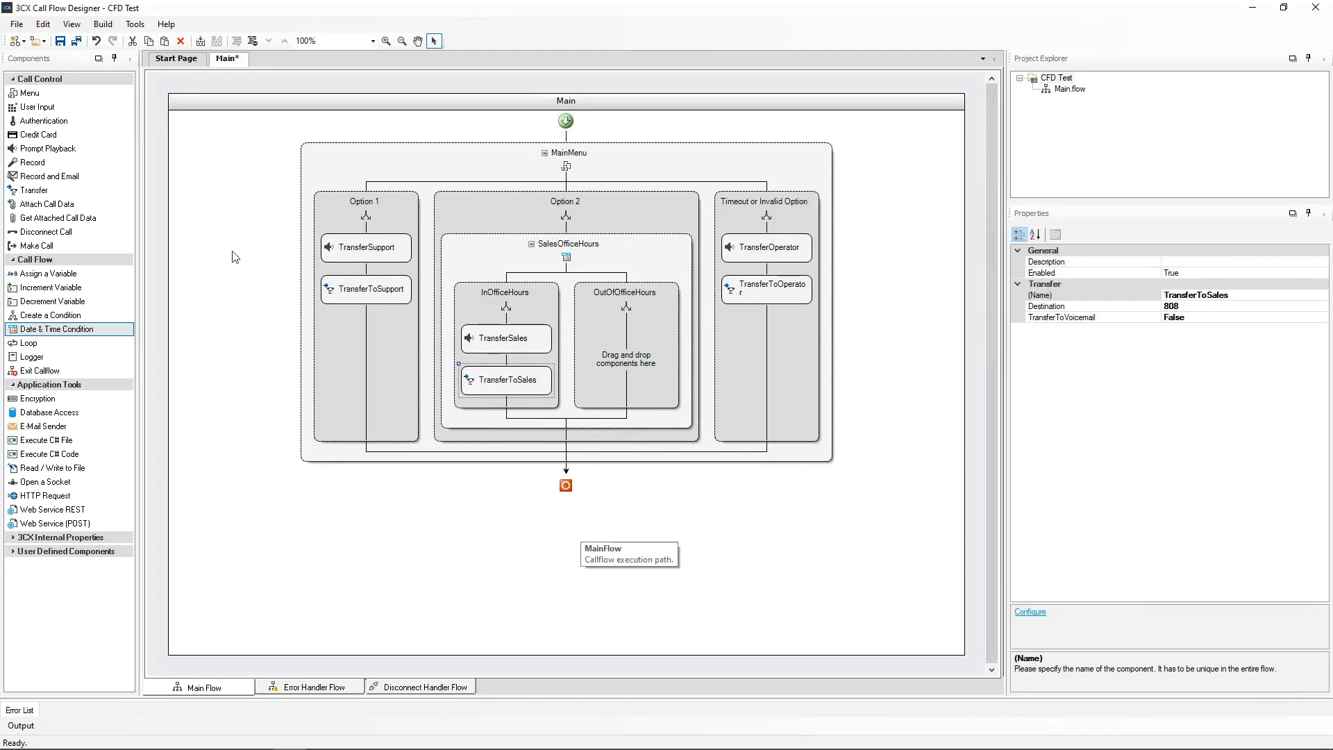
Add a Record and Email step named RecordAndEmail to OutOfOfficeHours and open its prompt list.
left_click_drag(47, 180, 627, 356)
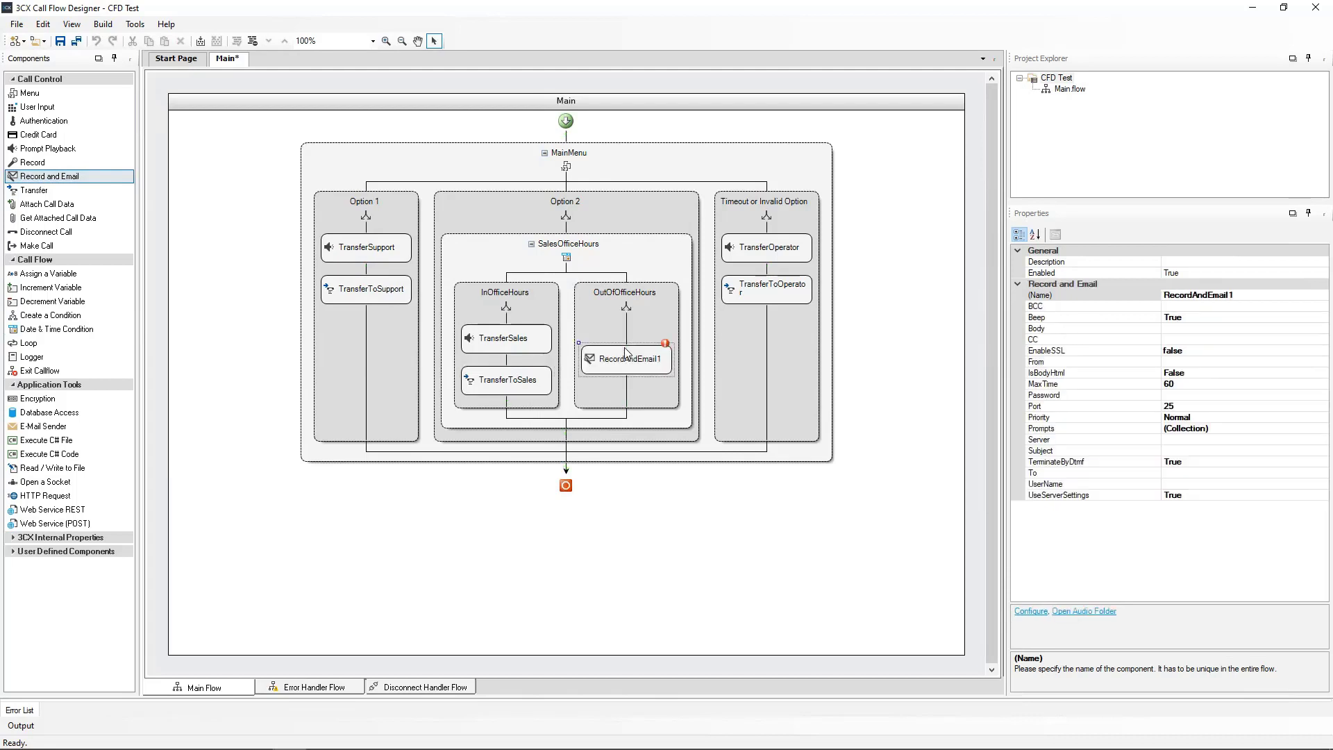
left_click(1242, 295)
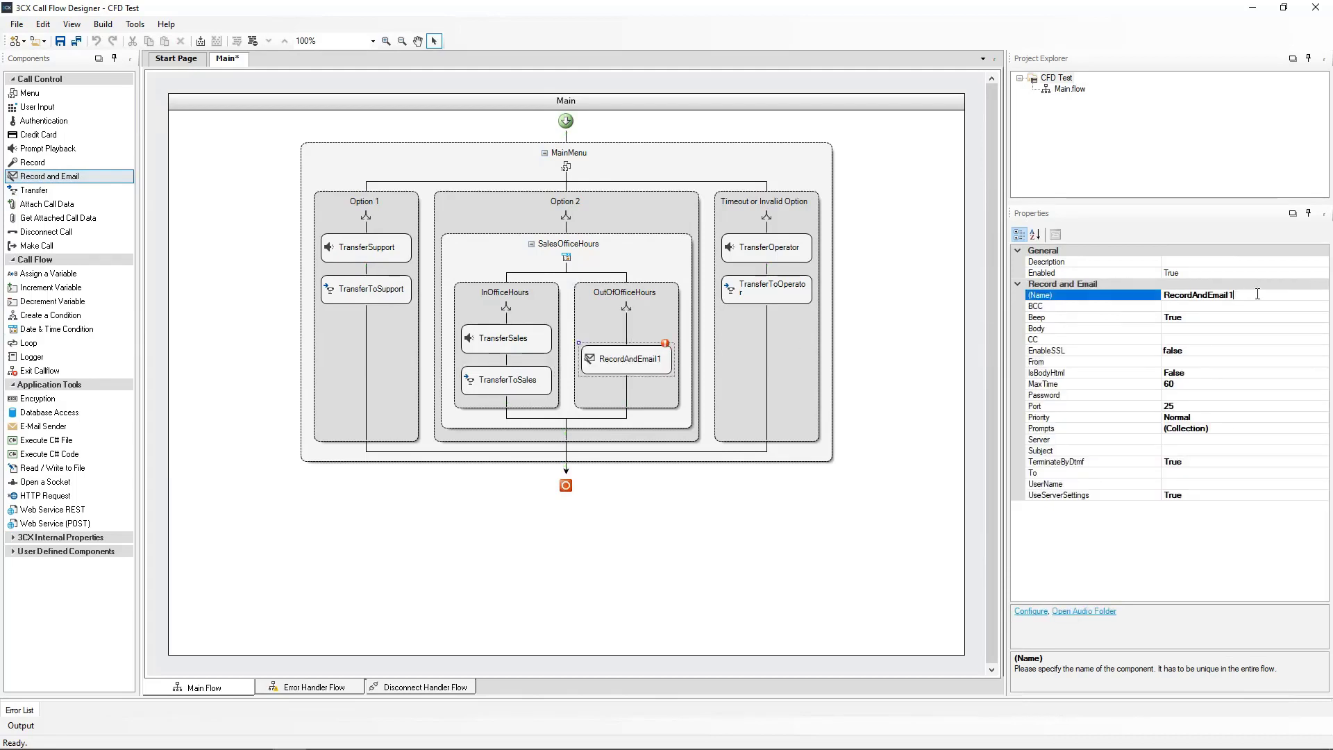
key("BackSpace")
left_click(627, 366)
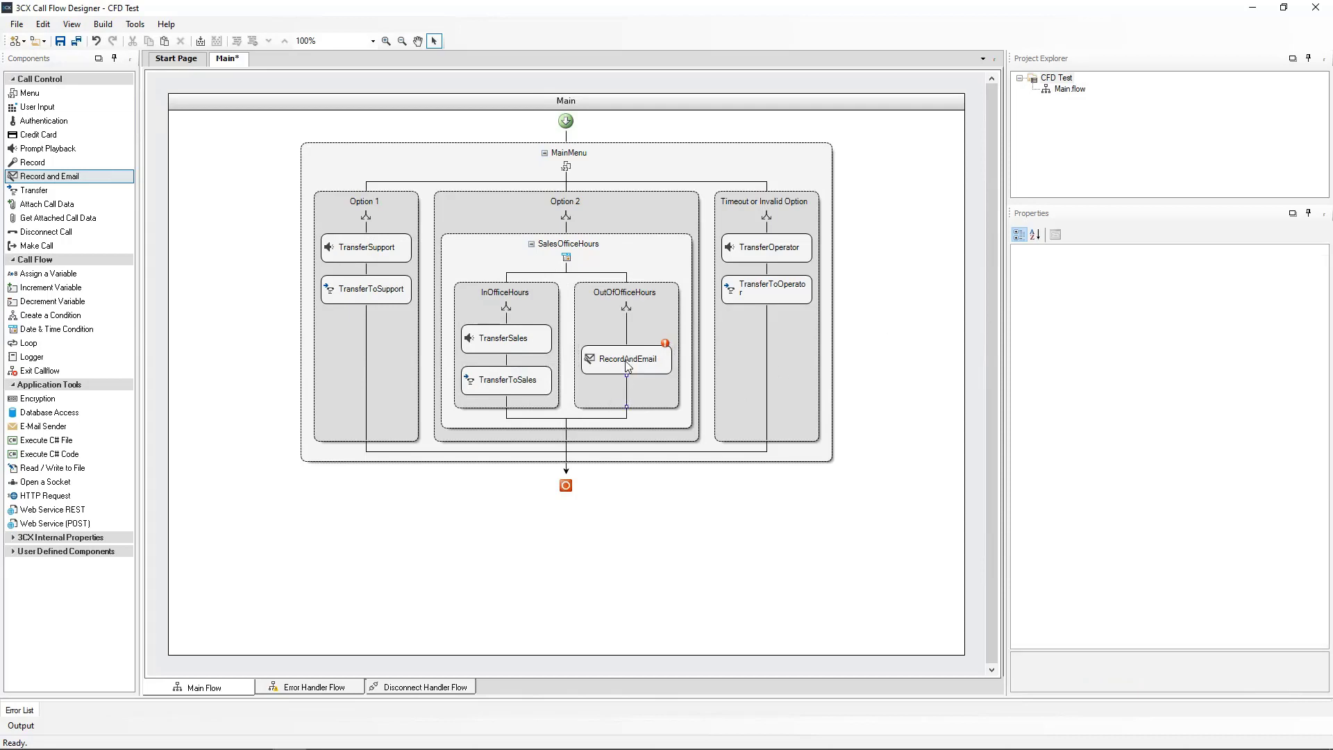
double_click(628, 366)
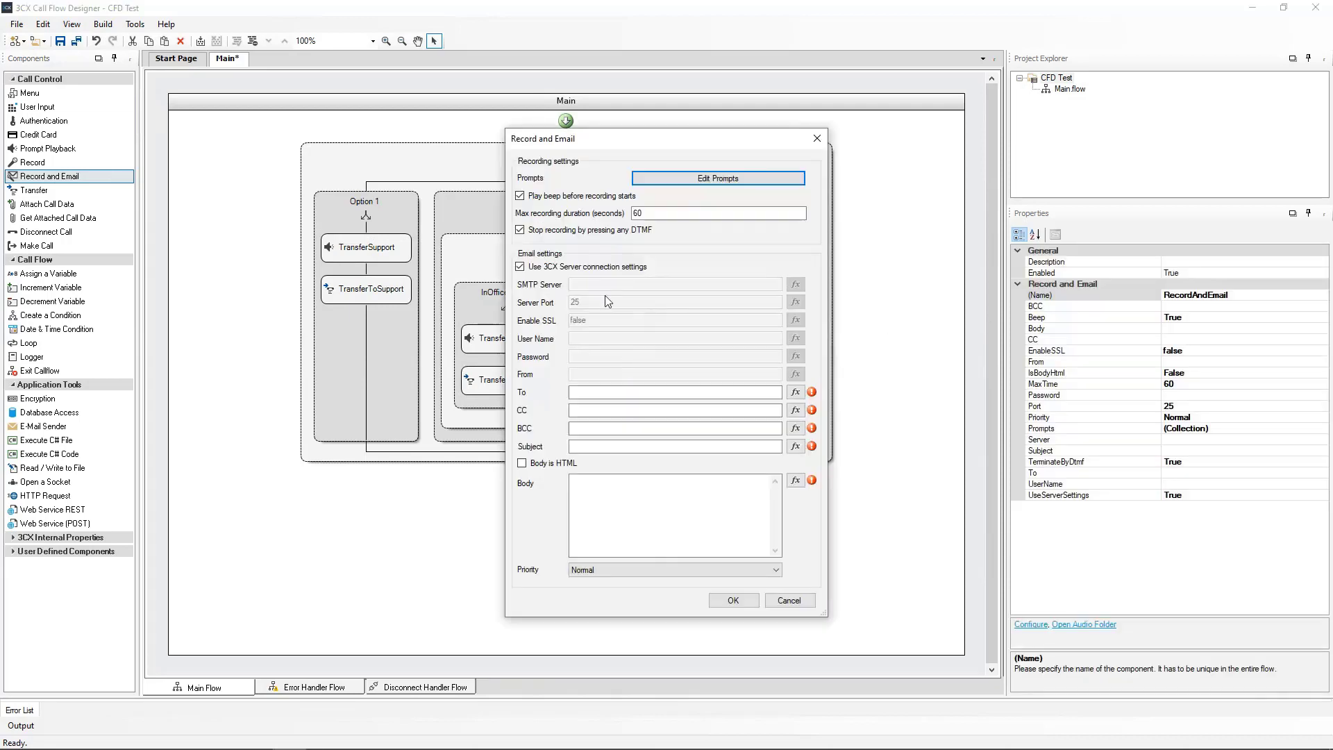
left_click(714, 182)
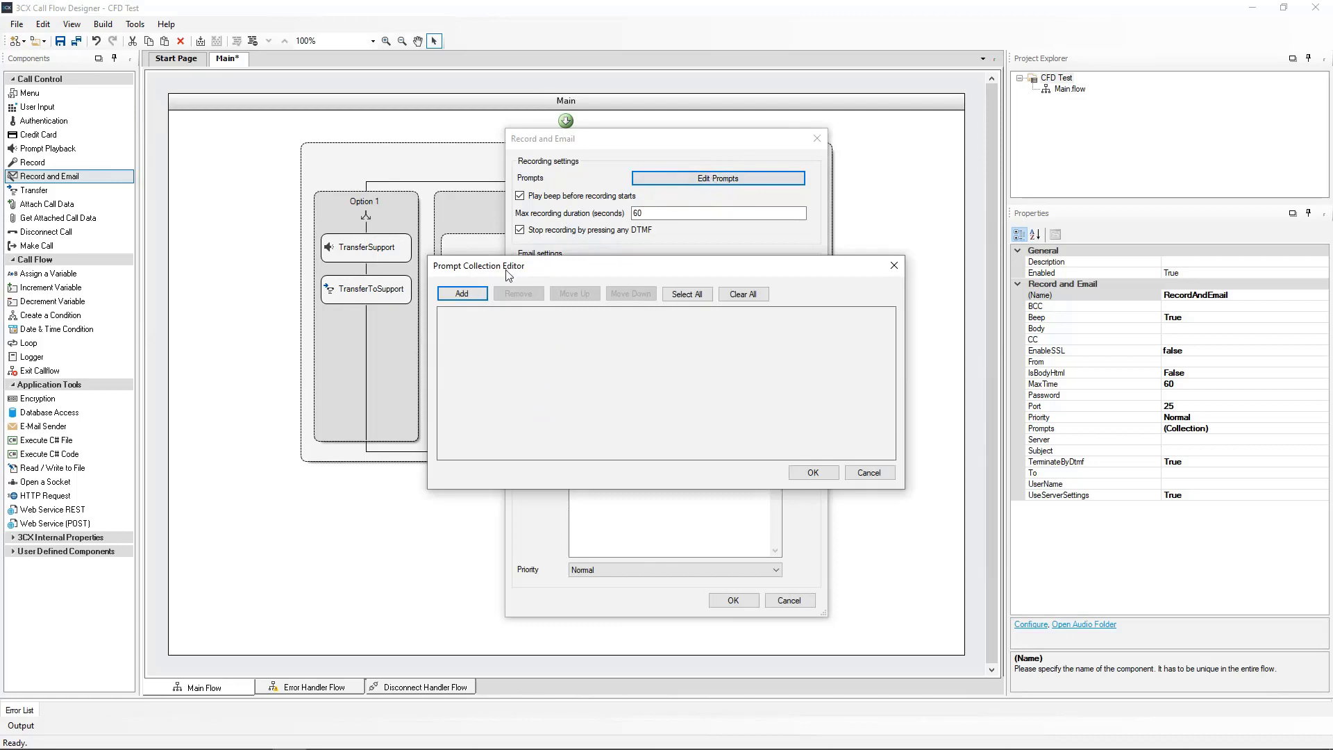
Add a text-to-speech prompt in the Joanna (English - US, Female) voice asking callers to leave a message.
left_click(471, 298)
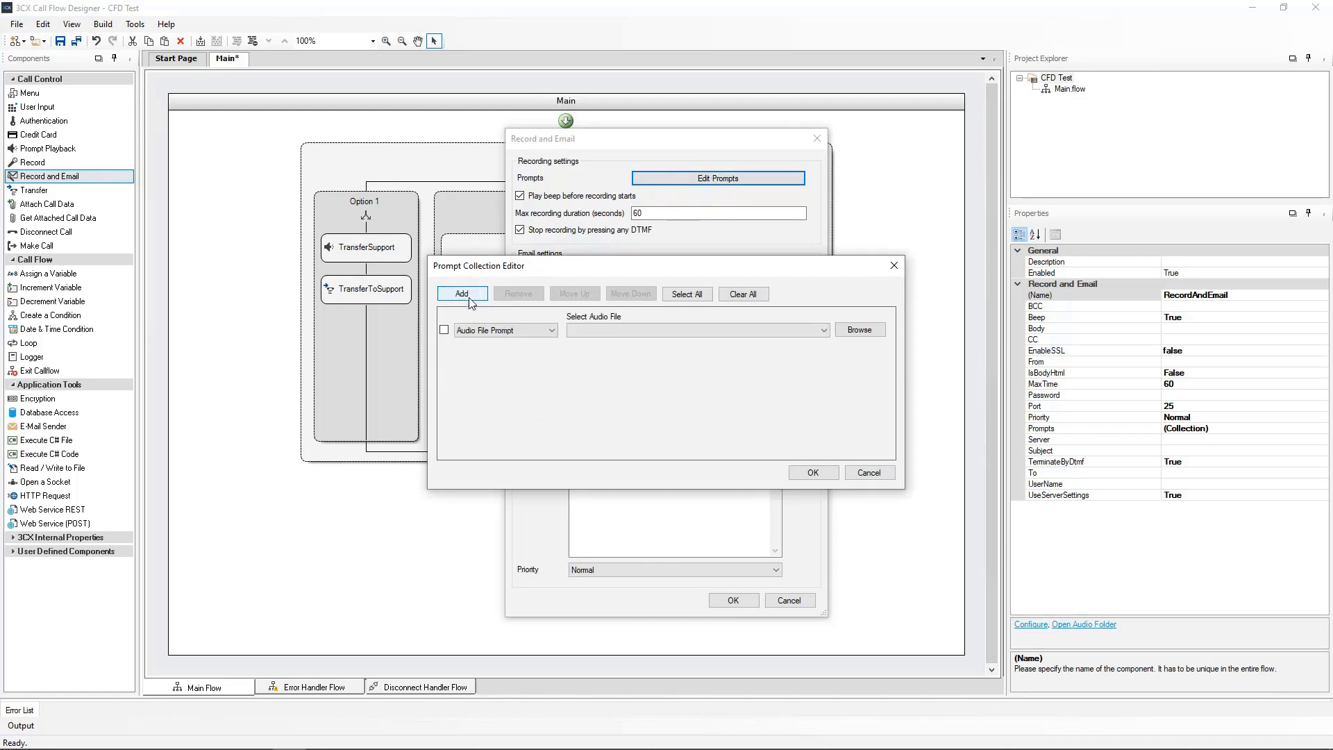
left_click(487, 332)
left_click(488, 370)
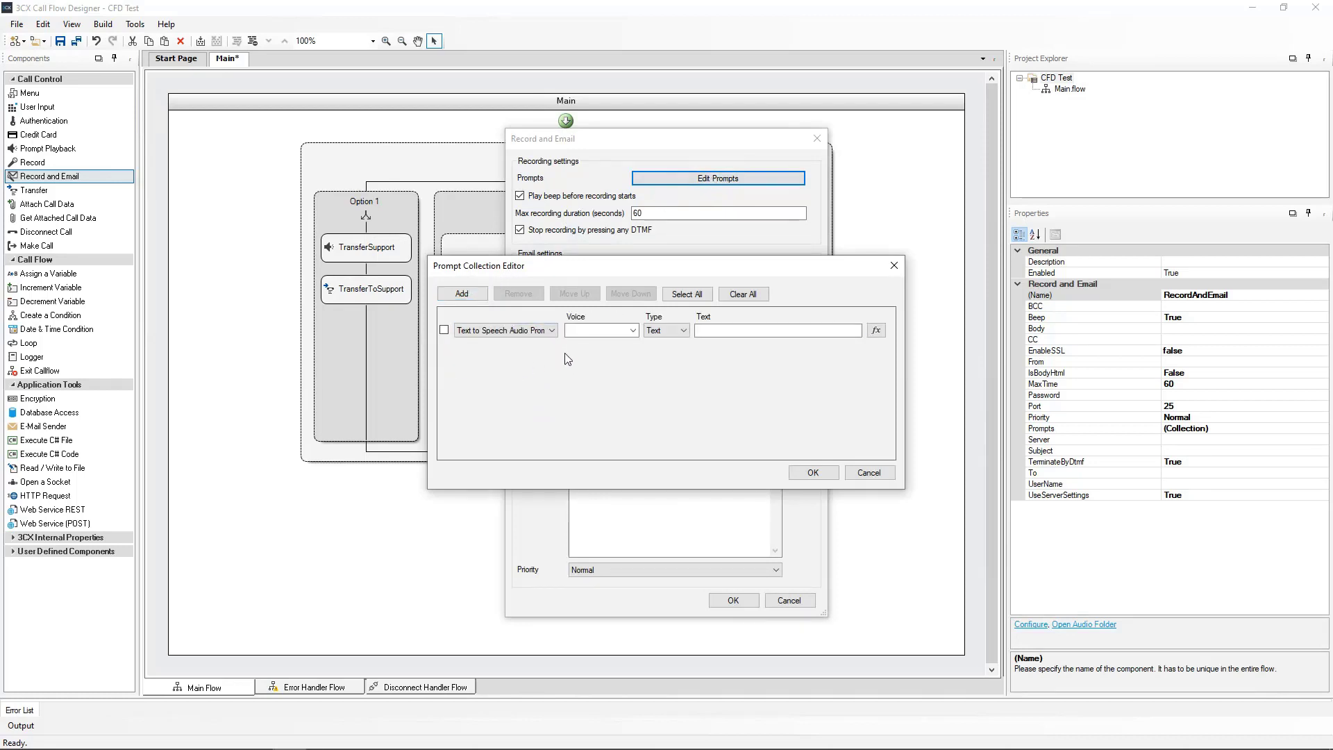
left_click(633, 331)
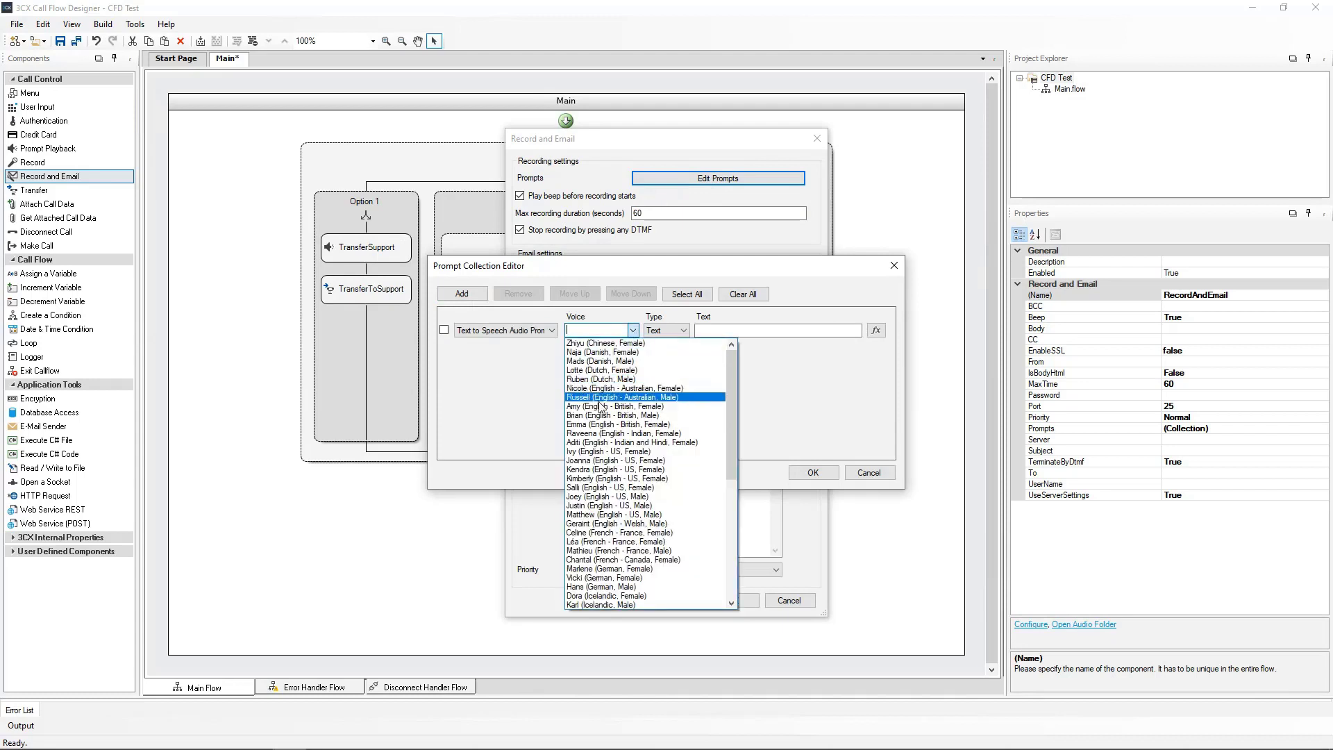
left_click(591, 460)
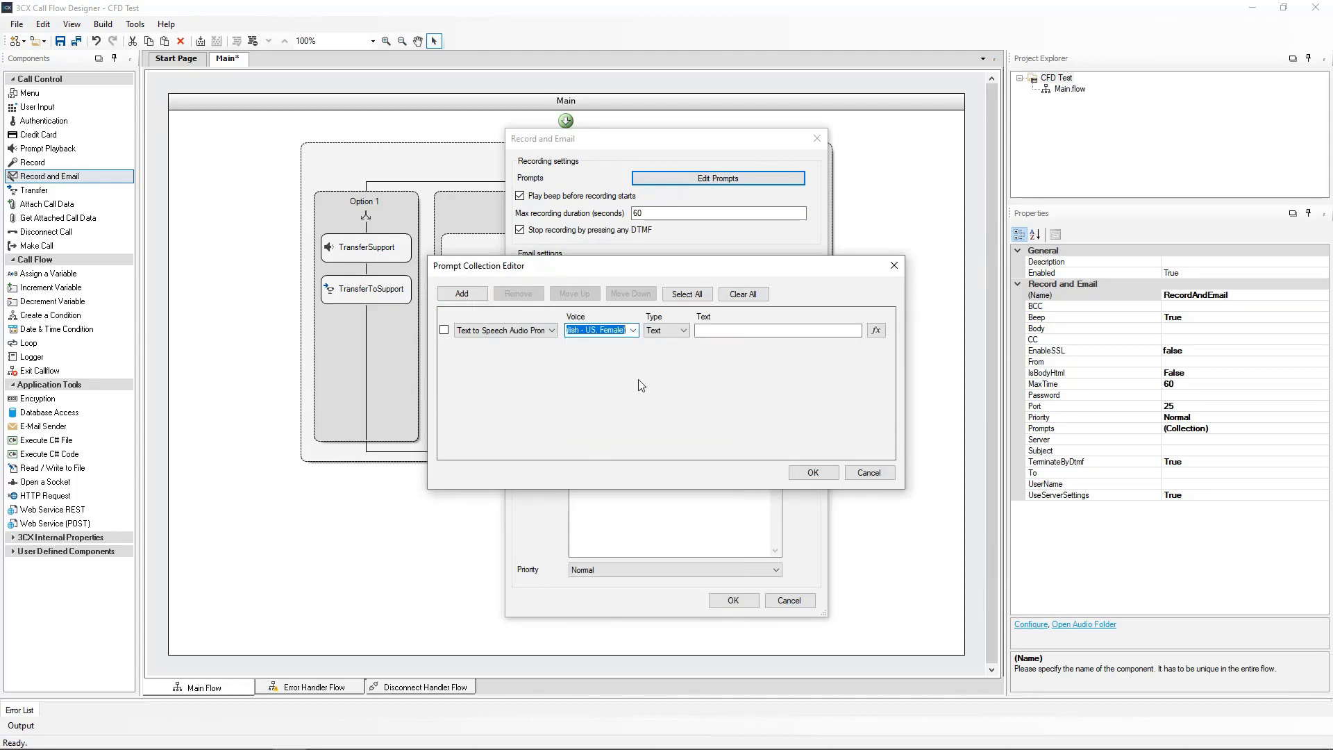
left_click(708, 331)
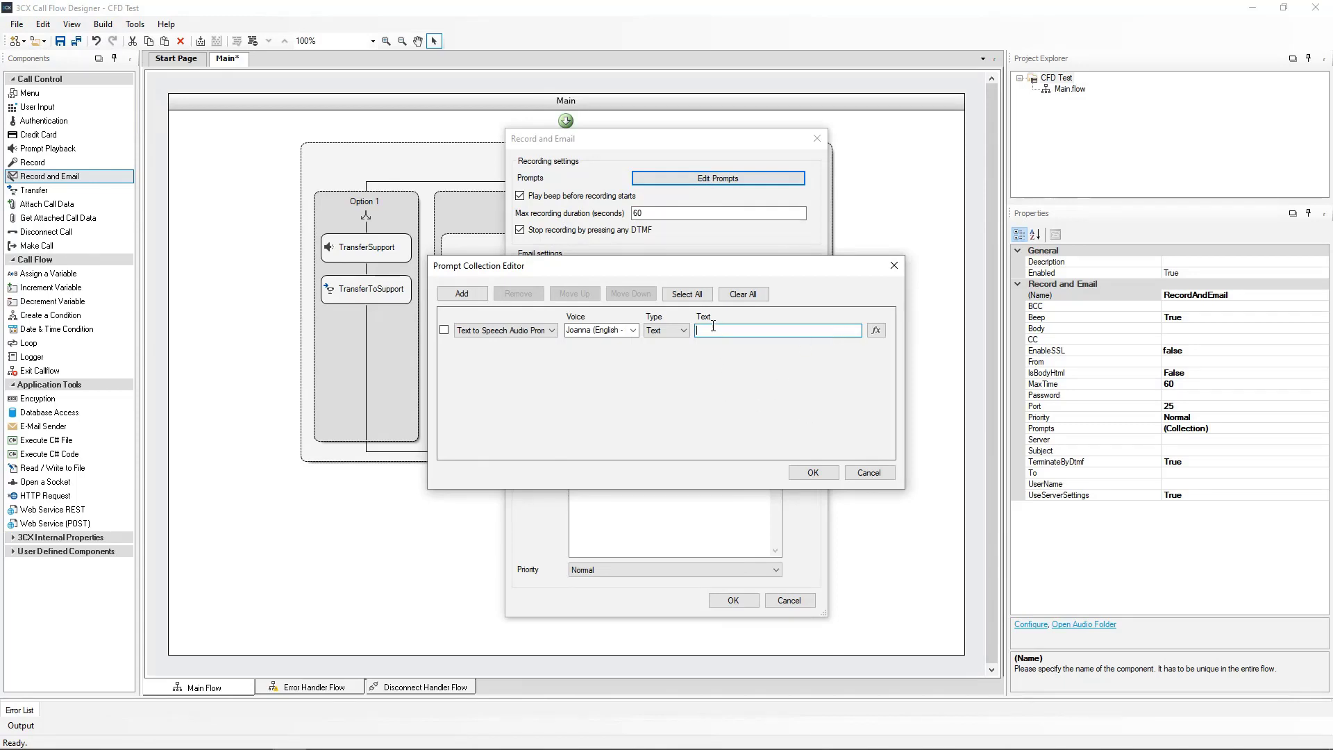
key("ctrl+v")
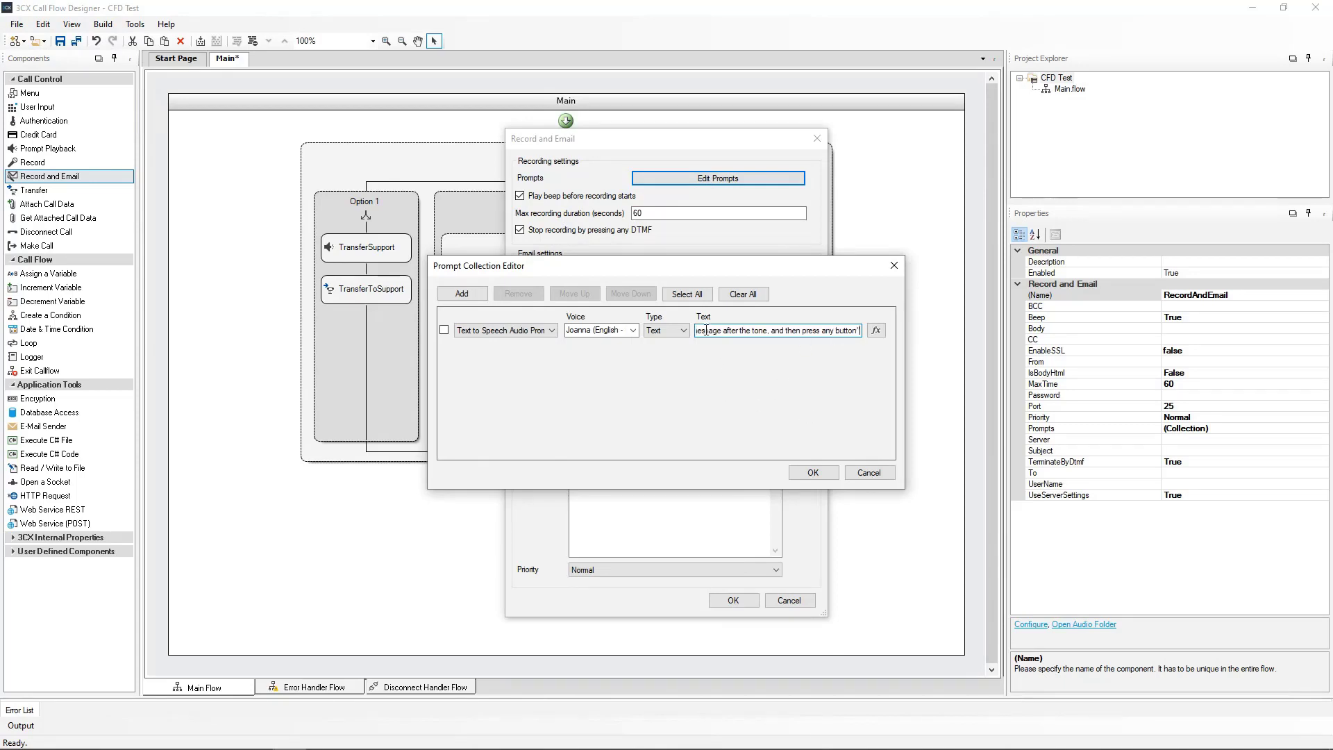
left_click(814, 473)
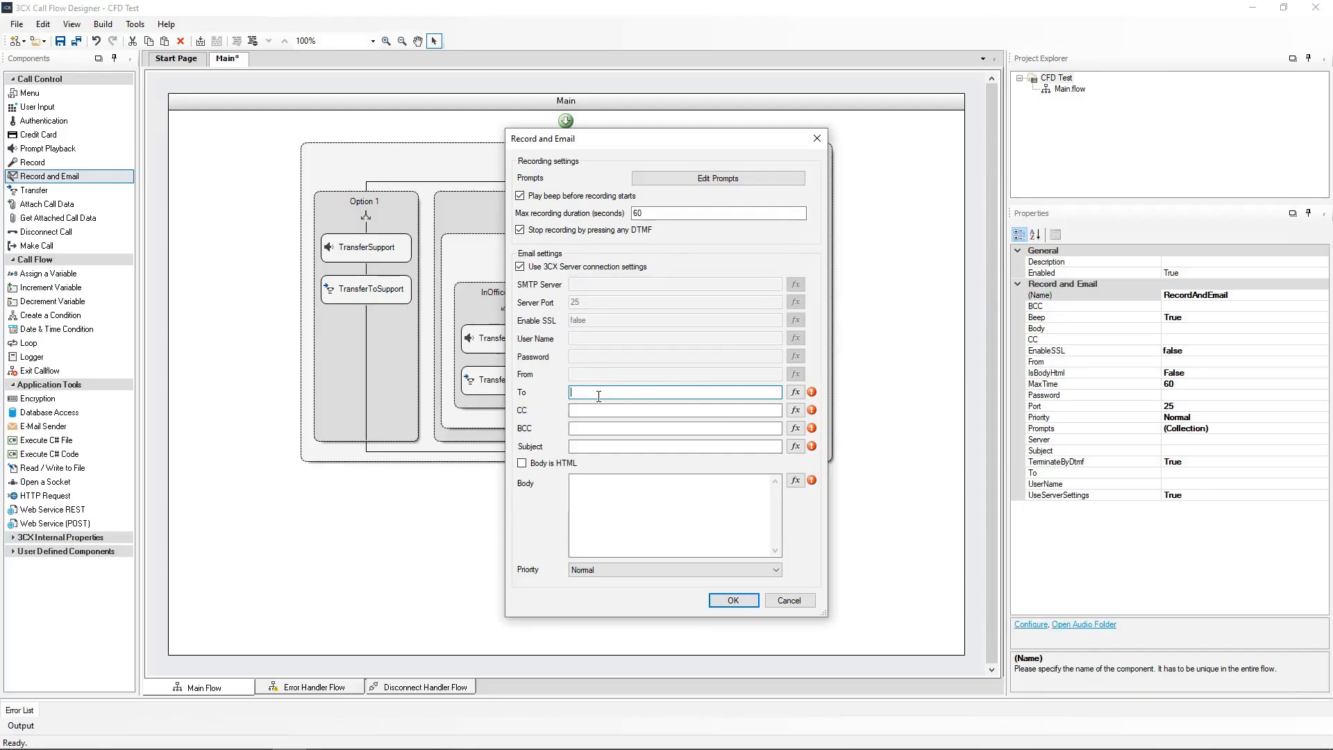
Email recordings to the Gmail recipient with subject 'After Hours Voice Message - Sales Queue' and an action-needed body.
key("ctrl+v")
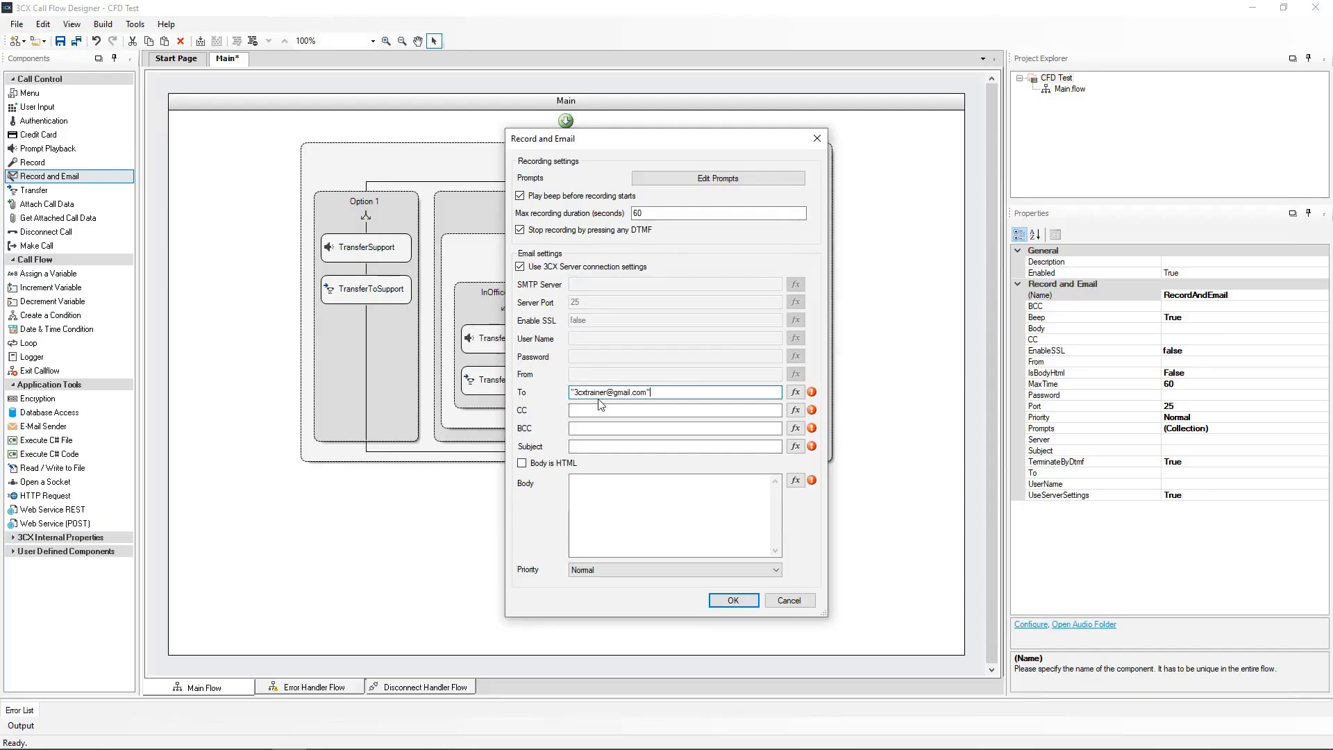
left_click(575, 447)
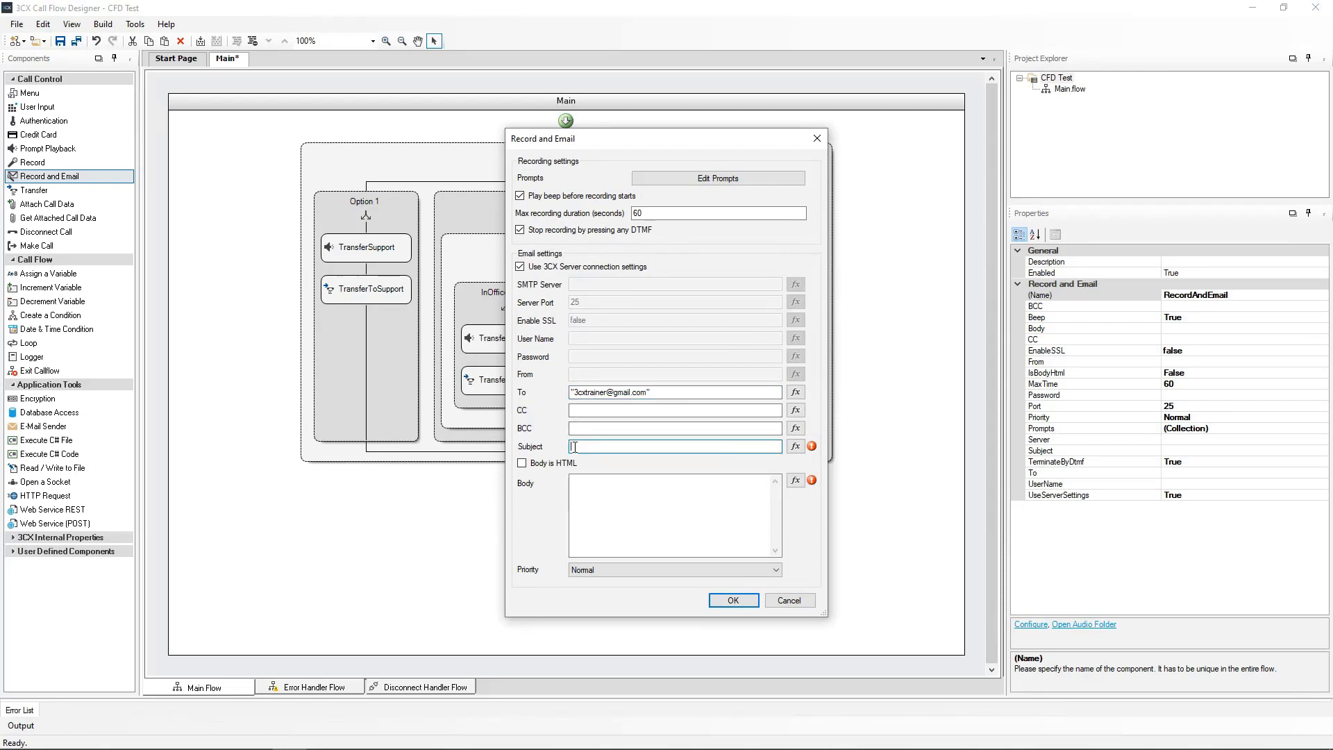
type("\"After Hours Voice Message - Sales Queue\"")
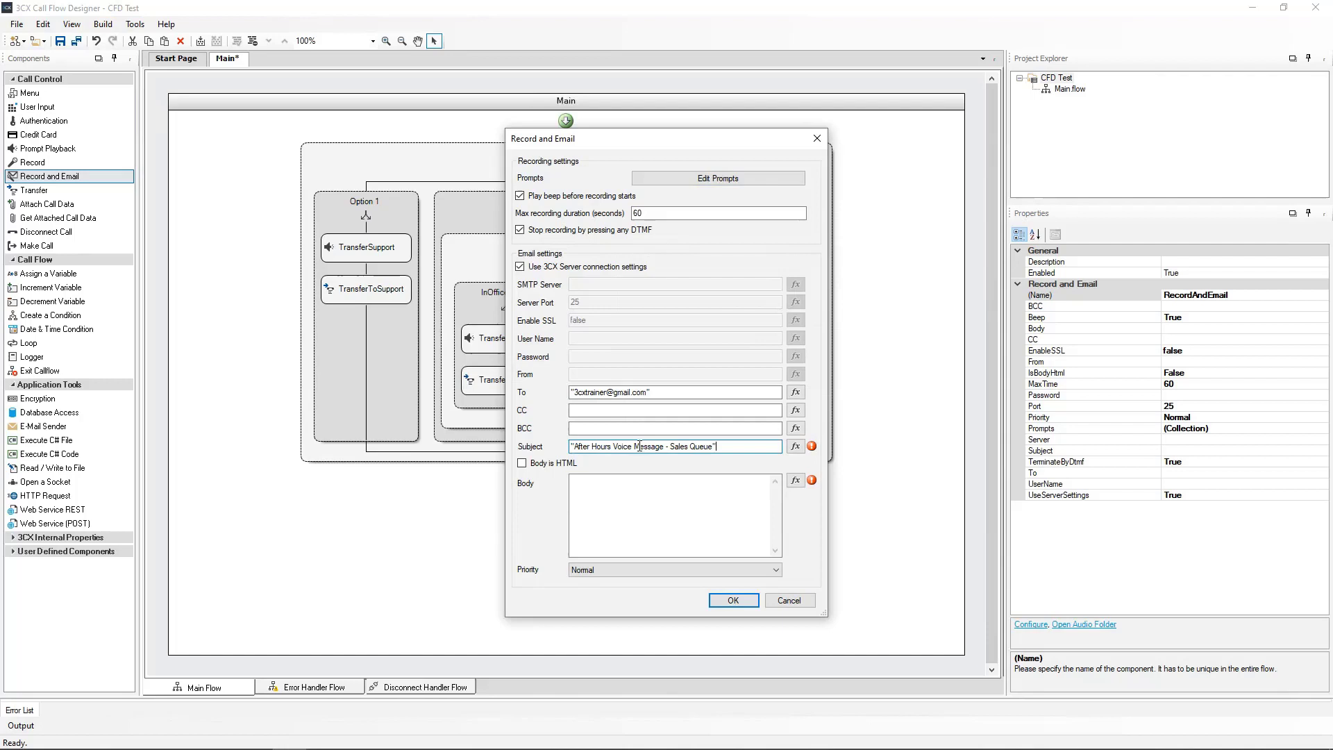
left_click(596, 509)
type("\"A voice message has been left by a caller after hours. Please action on this ASAP\"")
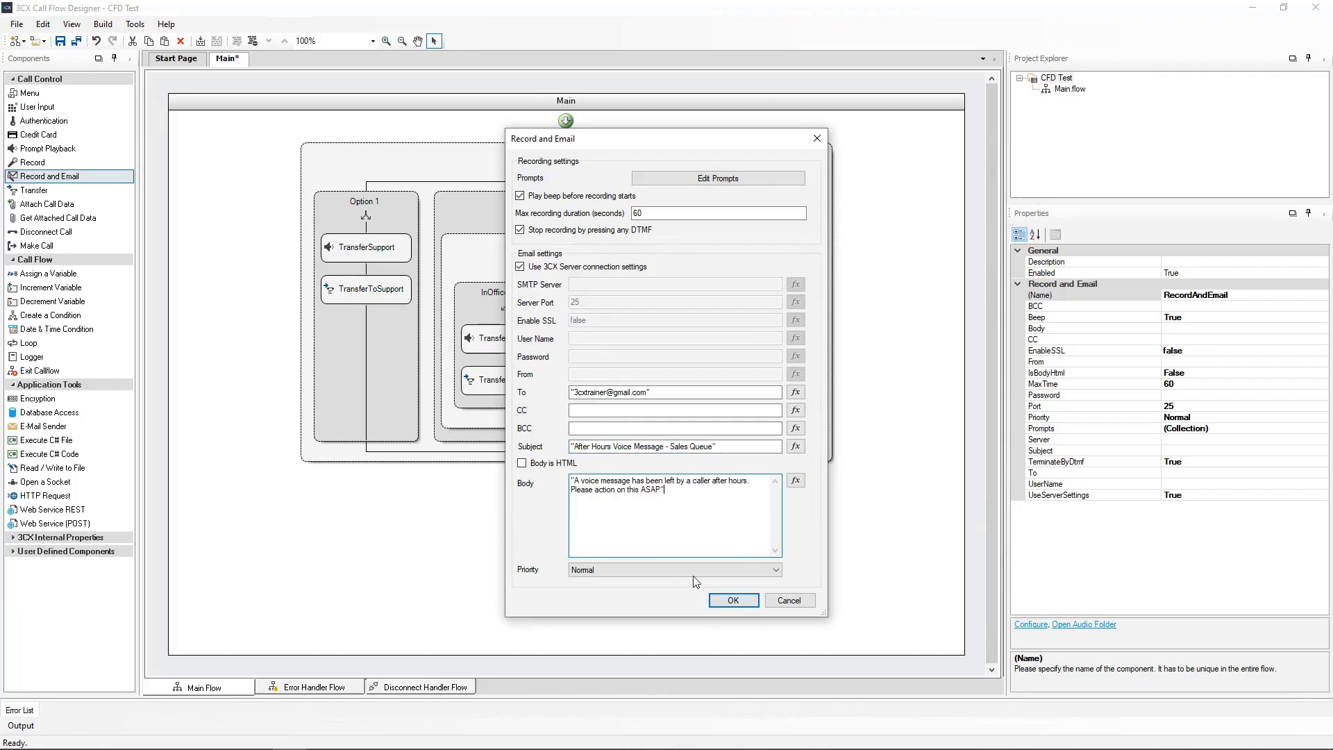
left_click(733, 601)
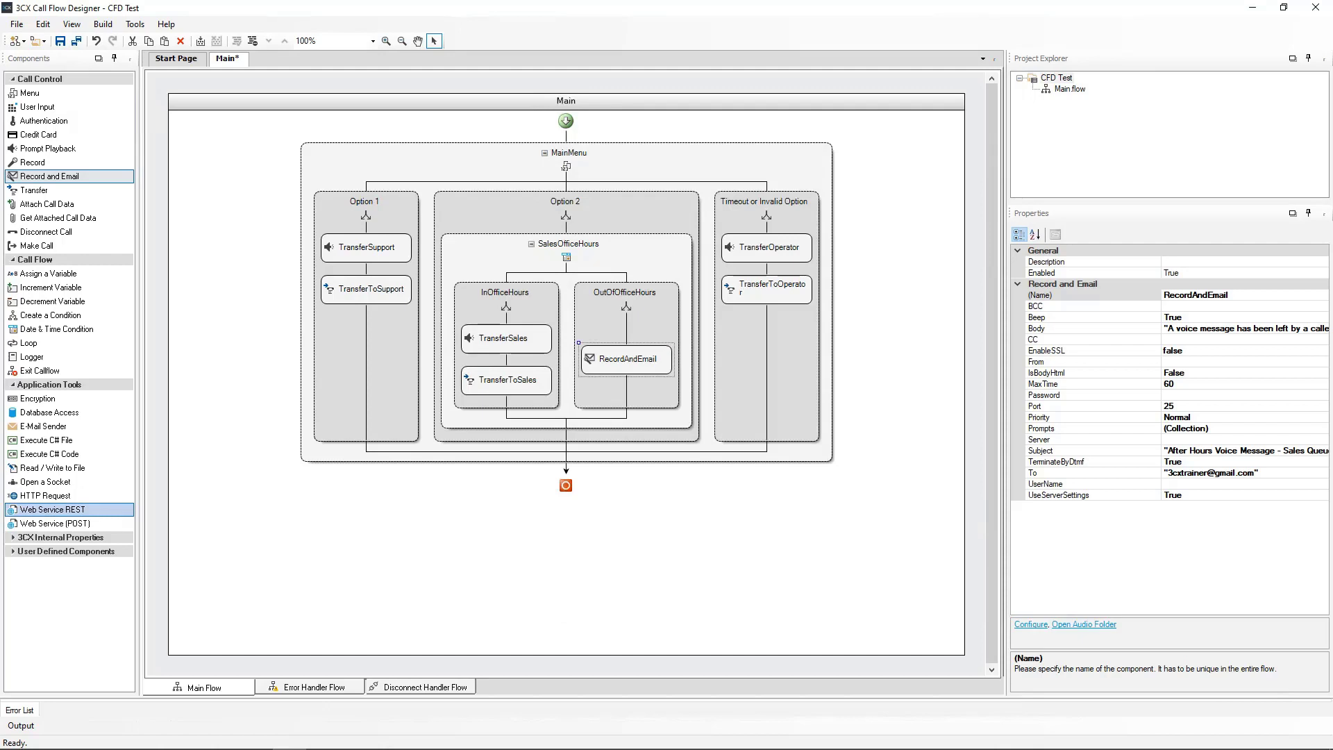
Place a Prompt Playback step named MessageVerification below RecordAndEmail.
left_click(50, 149)
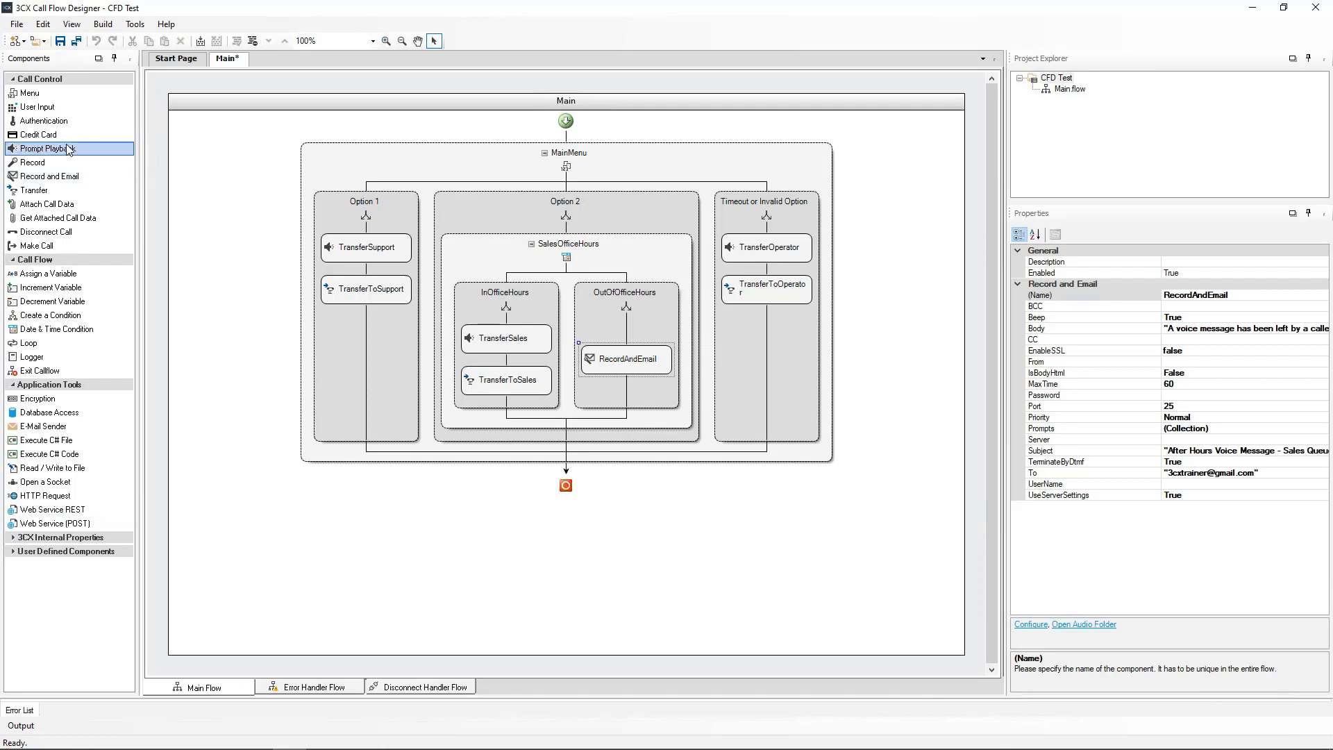
left_click_drag(50, 149, 627, 398)
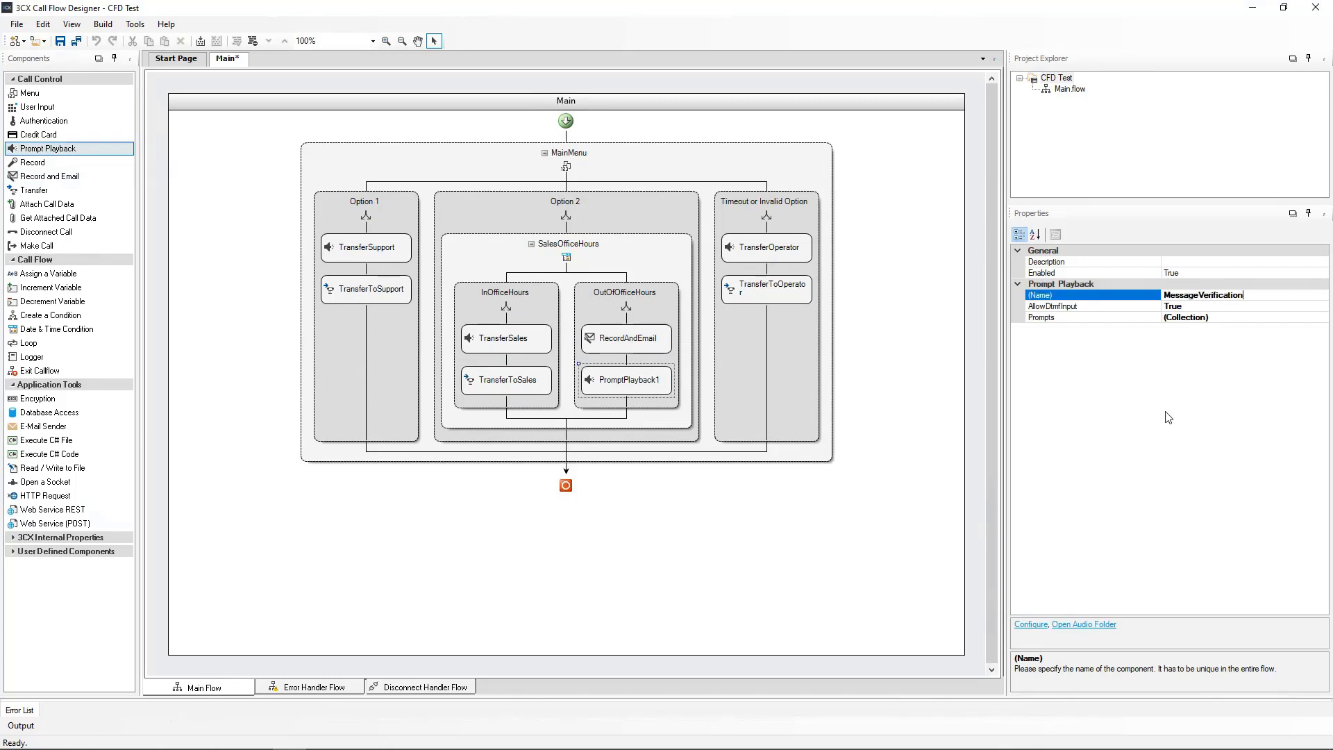
key("Return")
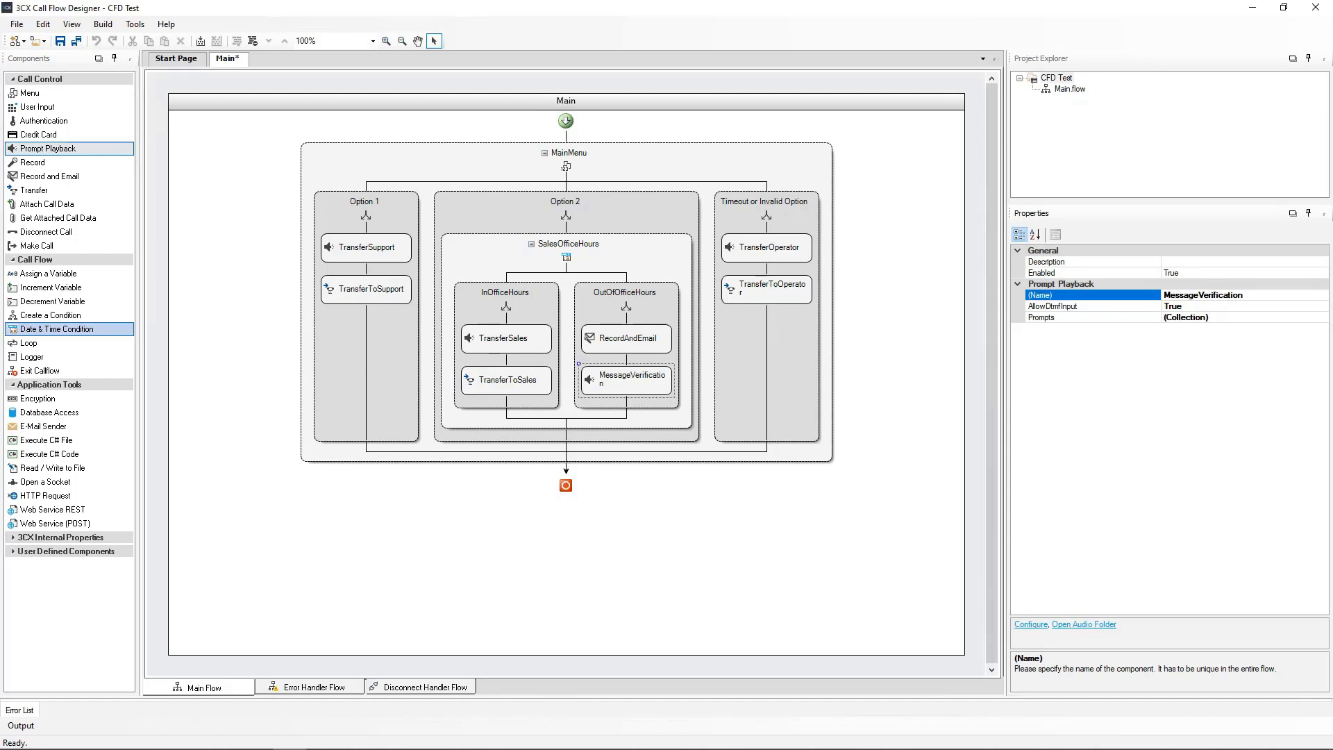
double_click(630, 380)
Give MessageVerification a Joanna text-to-speech prompt saying 'Your message has been received. Thank you'.
left_click(653, 378)
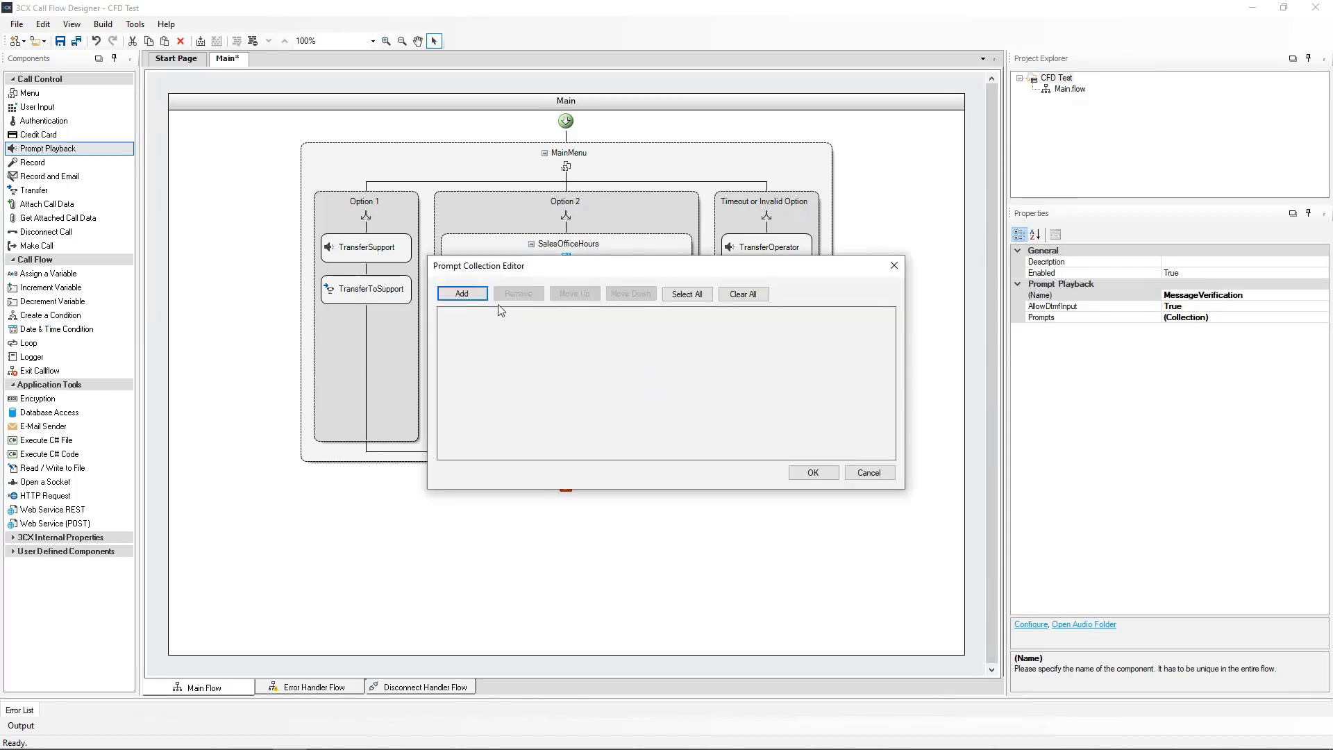
left_click(462, 294)
left_click(474, 331)
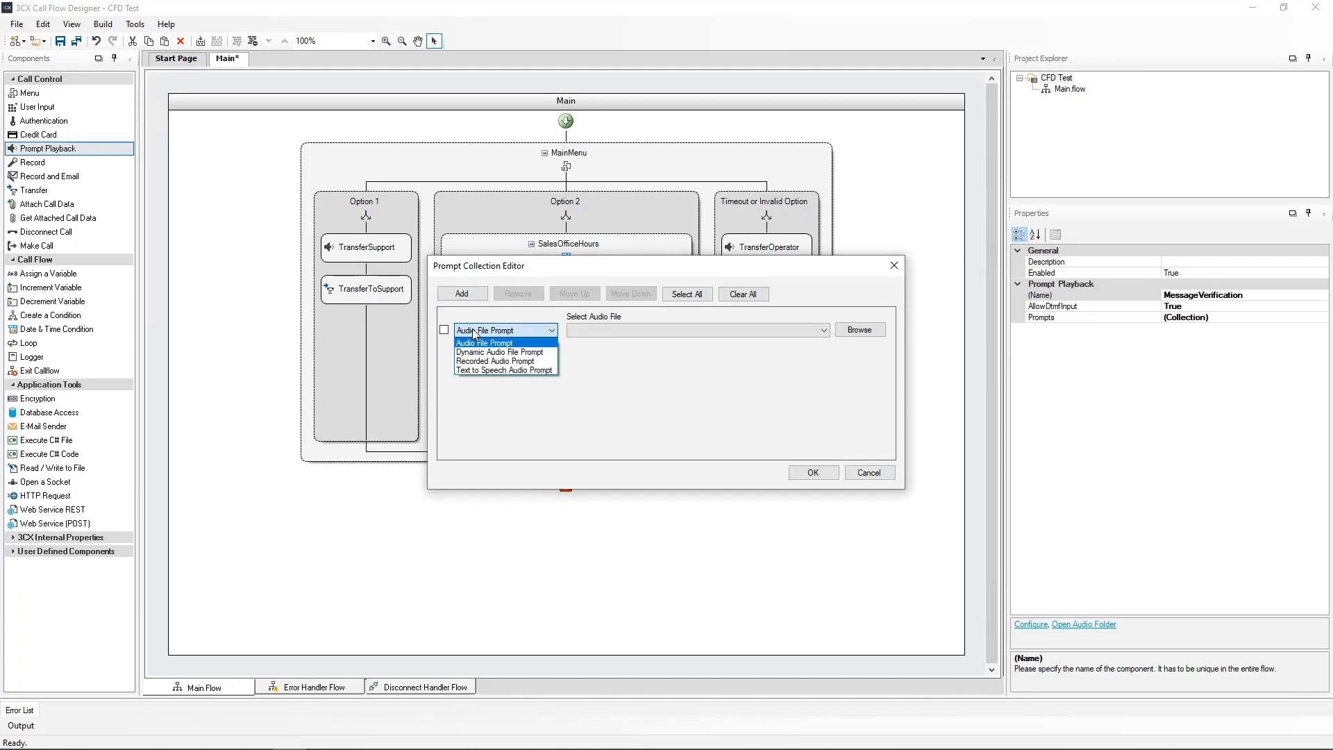
left_click(484, 370)
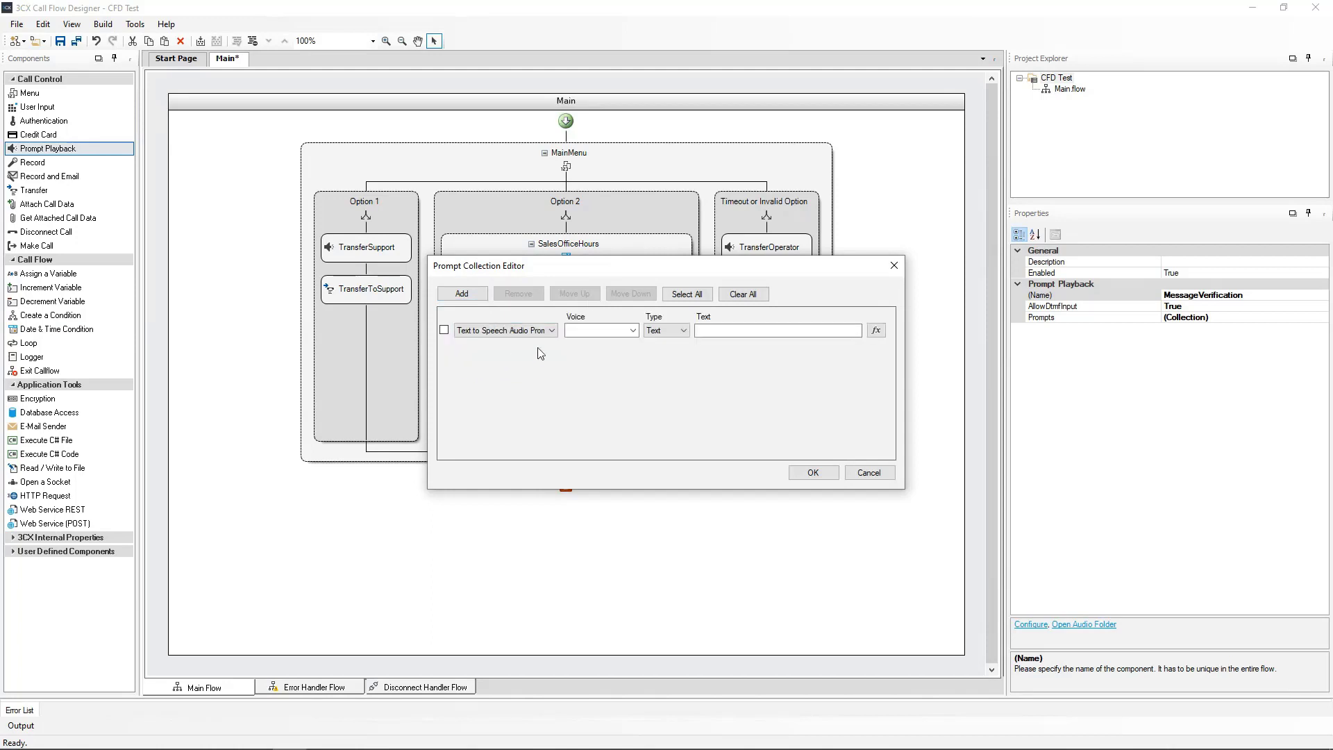
left_click(633, 330)
left_click(590, 461)
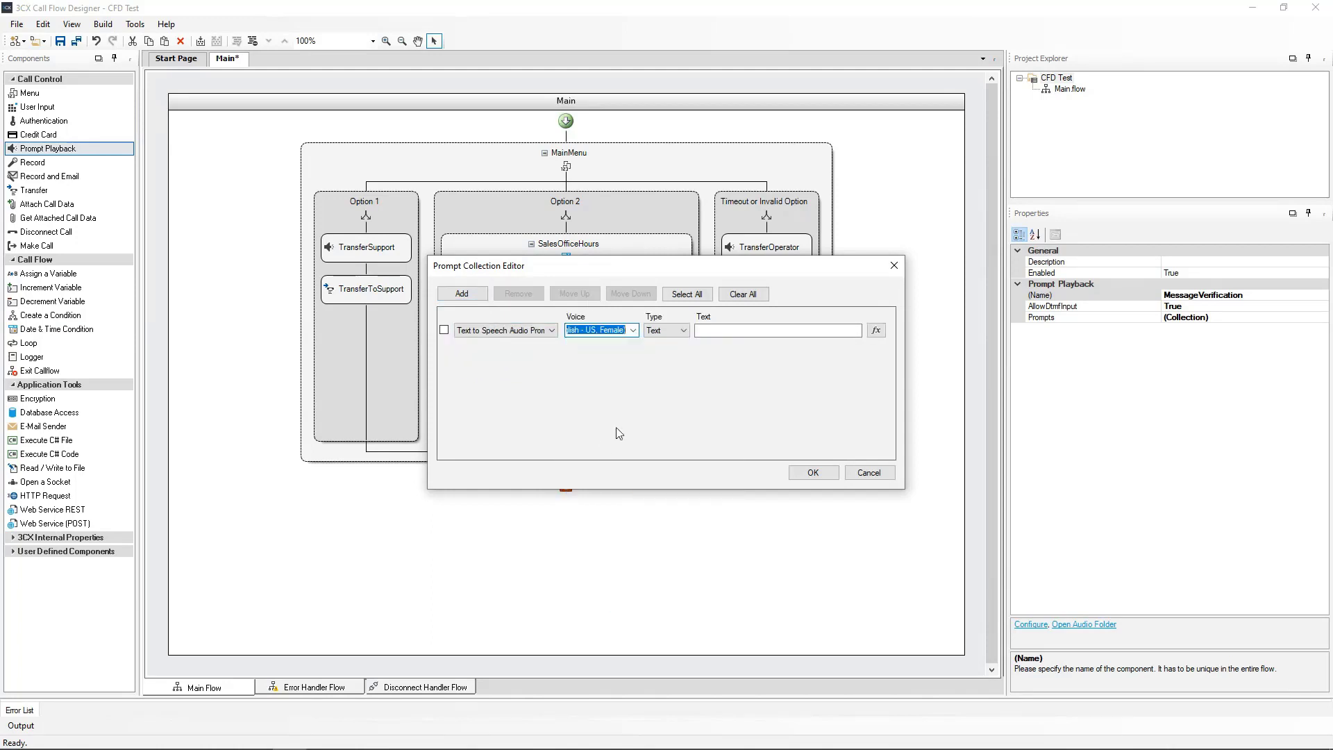
left_click(713, 330)
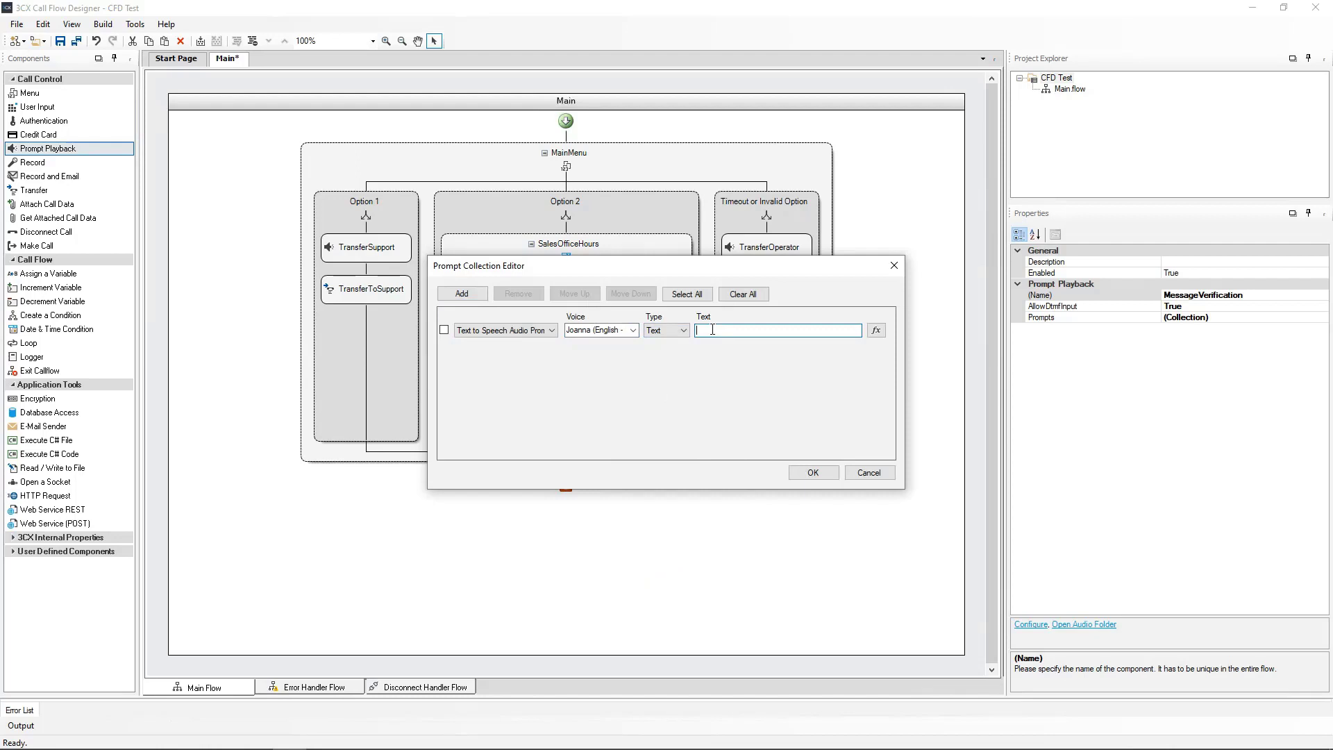
type("\"Your message has been received. Thank you\"")
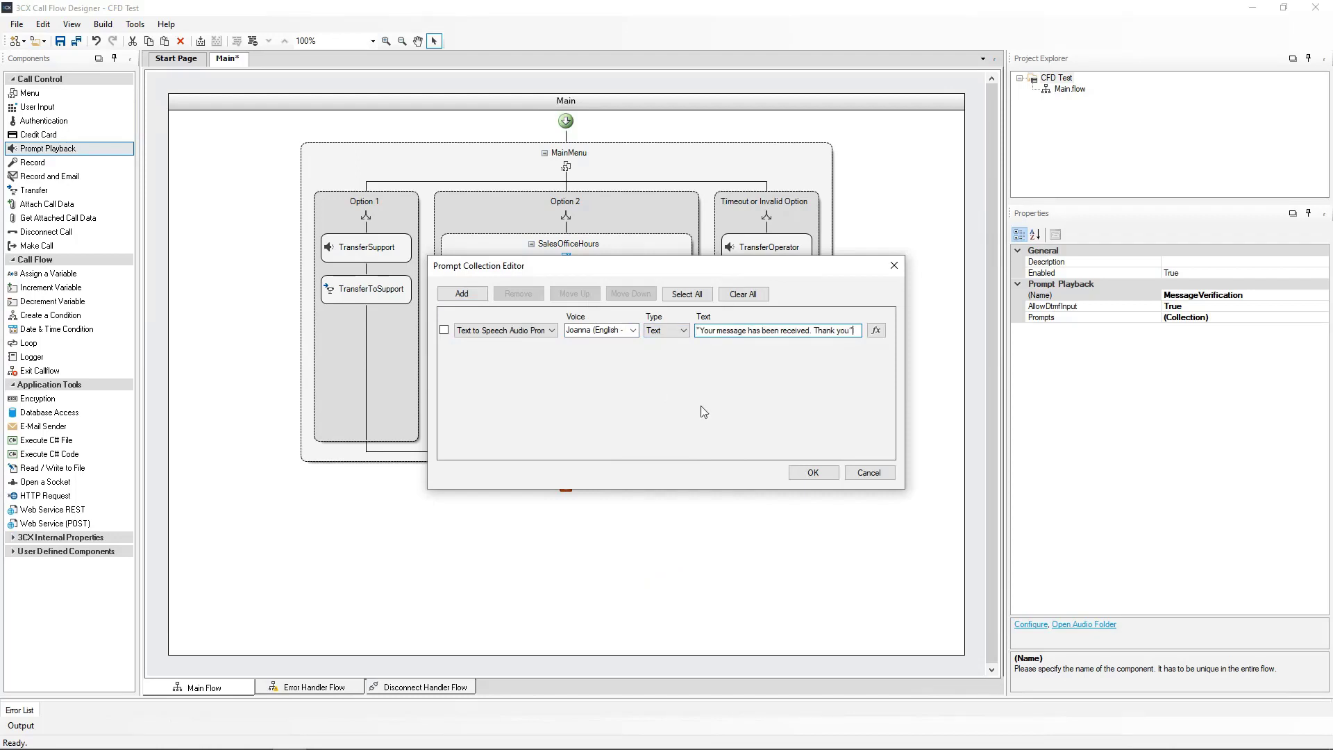
left_click(810, 475)
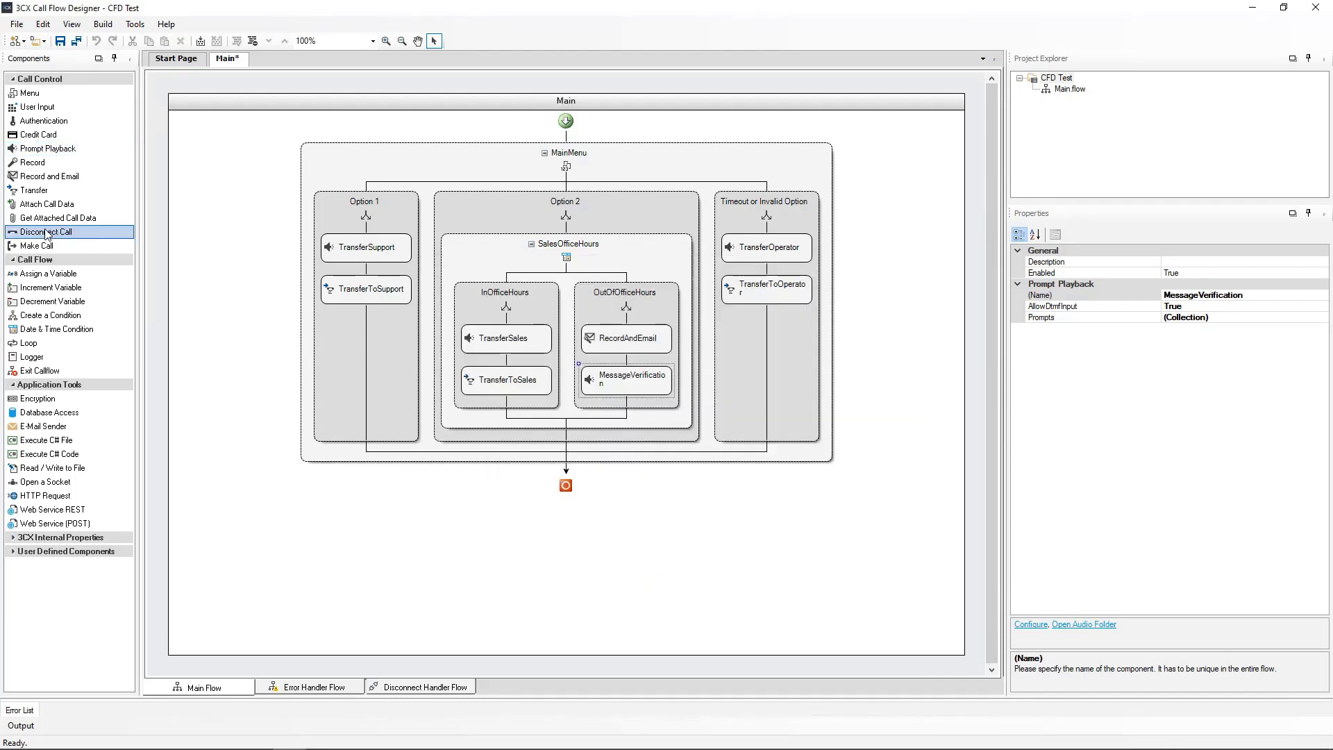
Add a DisconnectCall step below MessageVerification and run Build All on the project.
left_click_drag(48, 233, 625, 411)
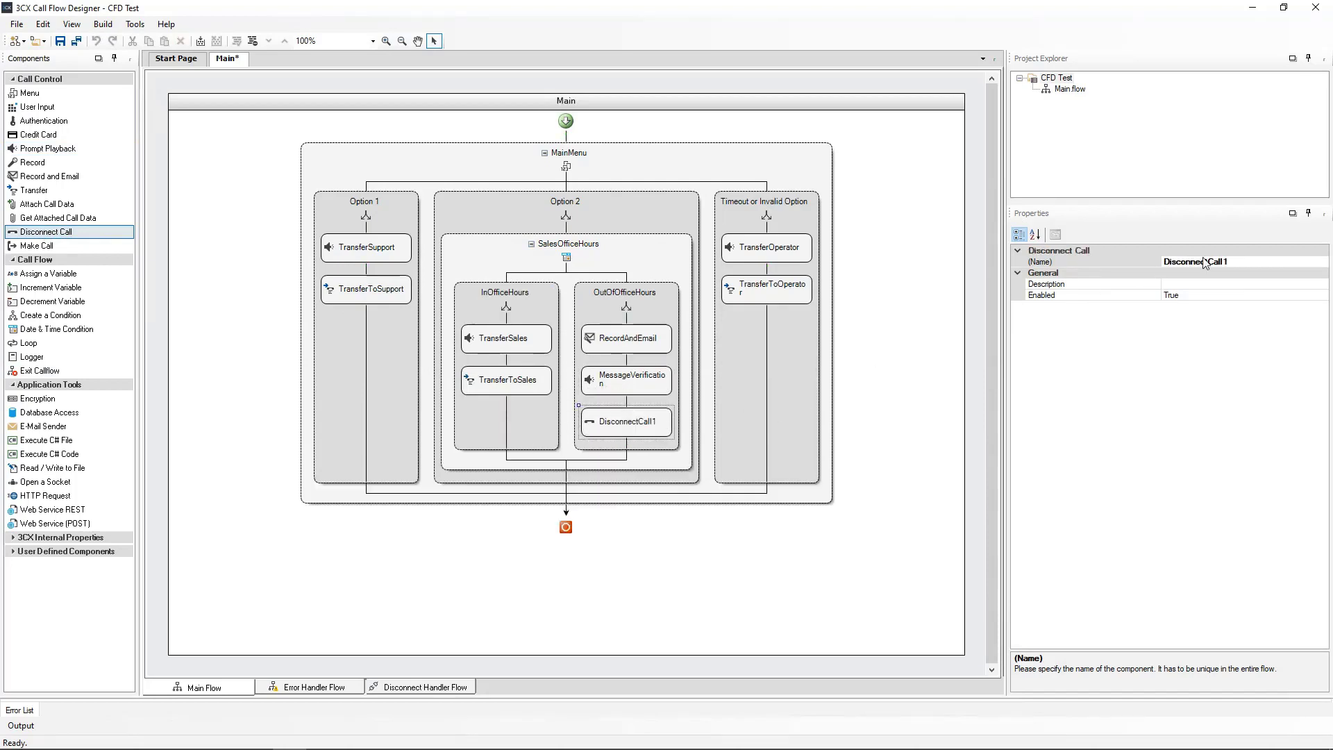
left_click(1238, 262)
key("BackSpace")
key("Return")
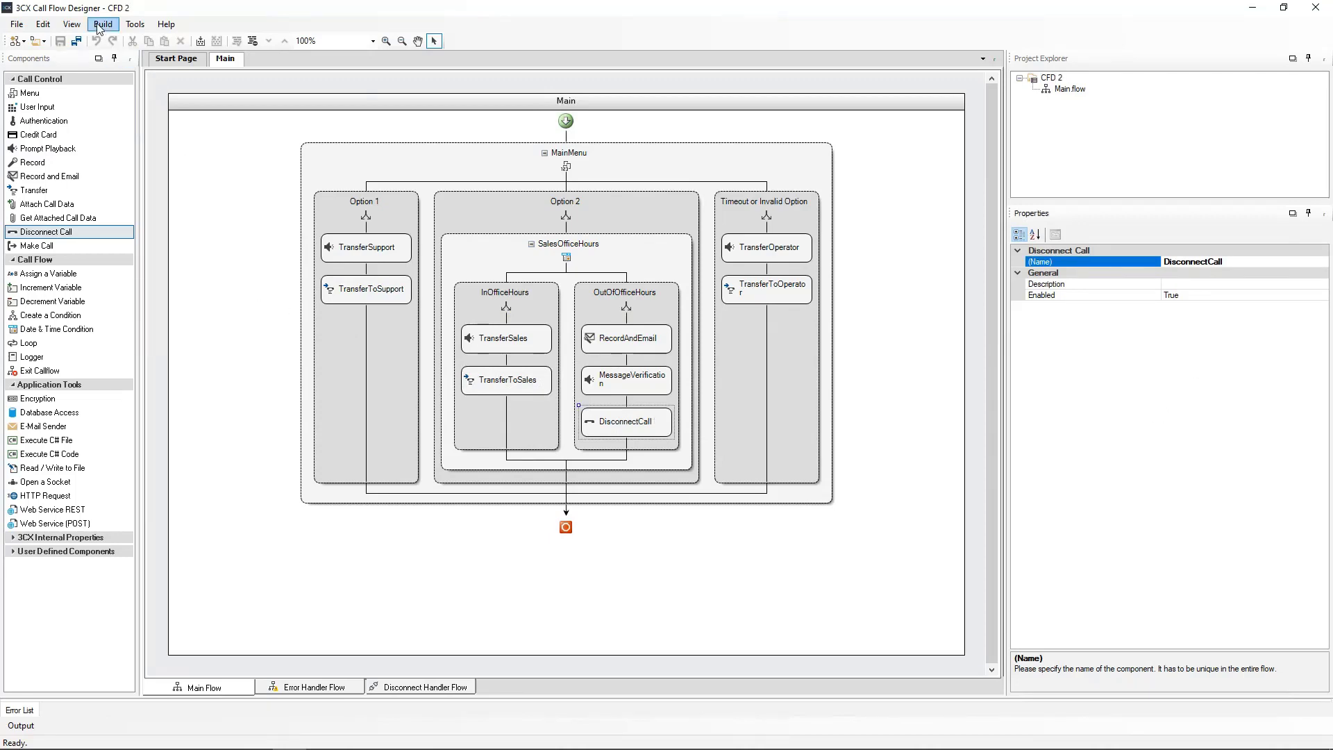
left_click(102, 24)
left_click(142, 40)
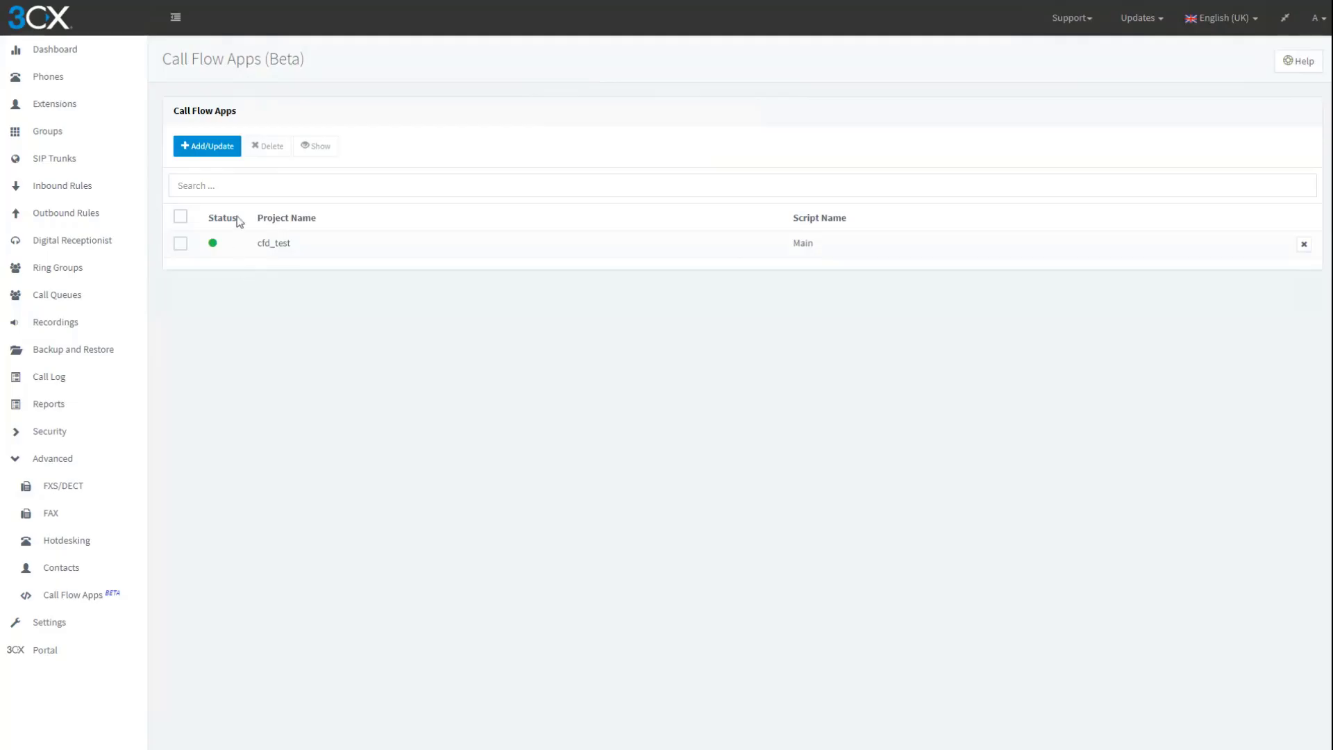
Upload the cfd_2 call flow app and route NY Number office-hours calls to cfd_2.Main.
key("F11")
left_click(207, 195)
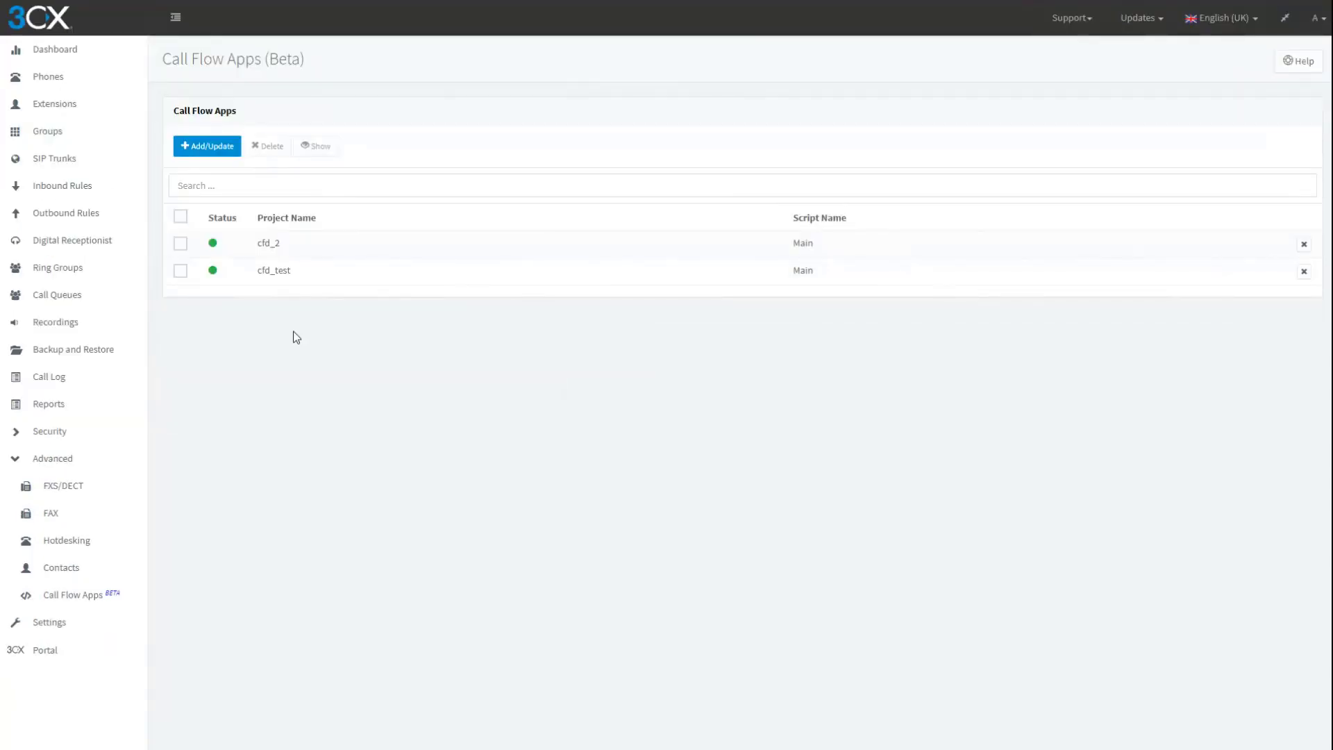
left_click(70, 186)
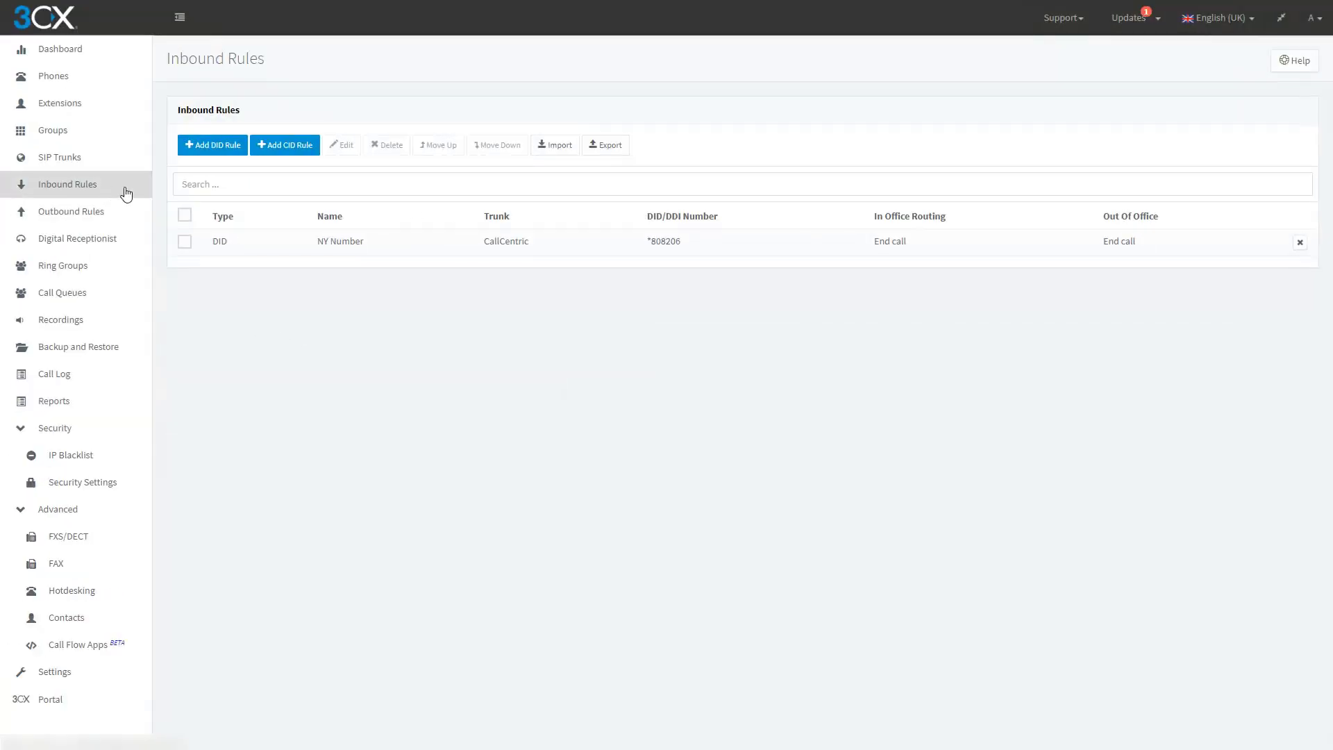
double_click(579, 248)
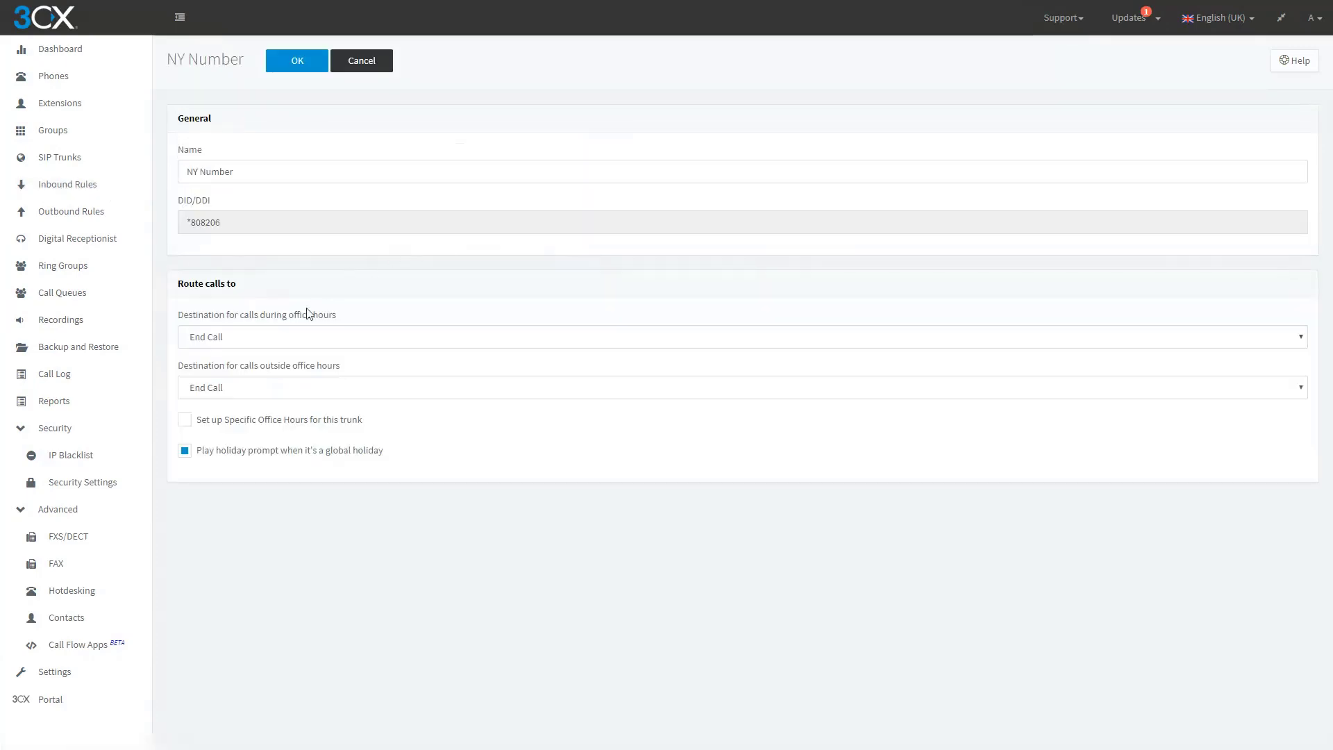
left_click(285, 337)
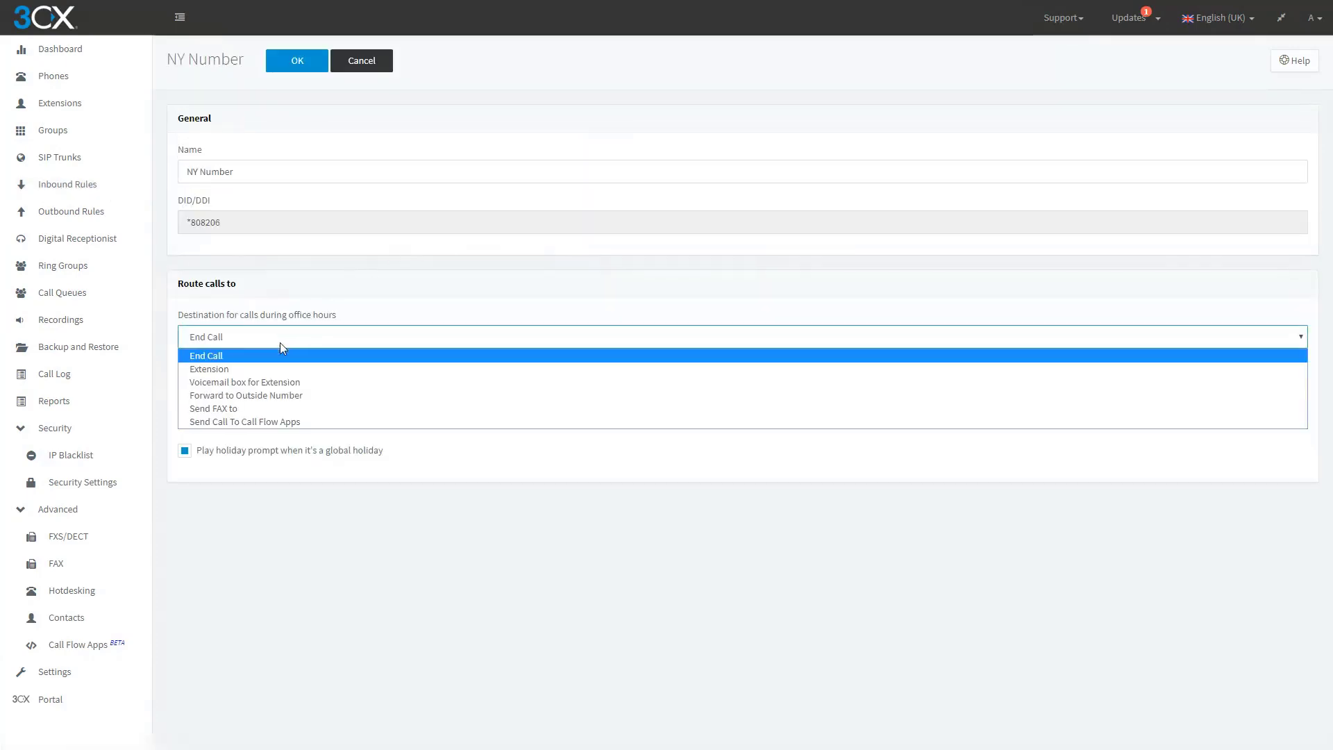
left_click(247, 419)
left_click(248, 379)
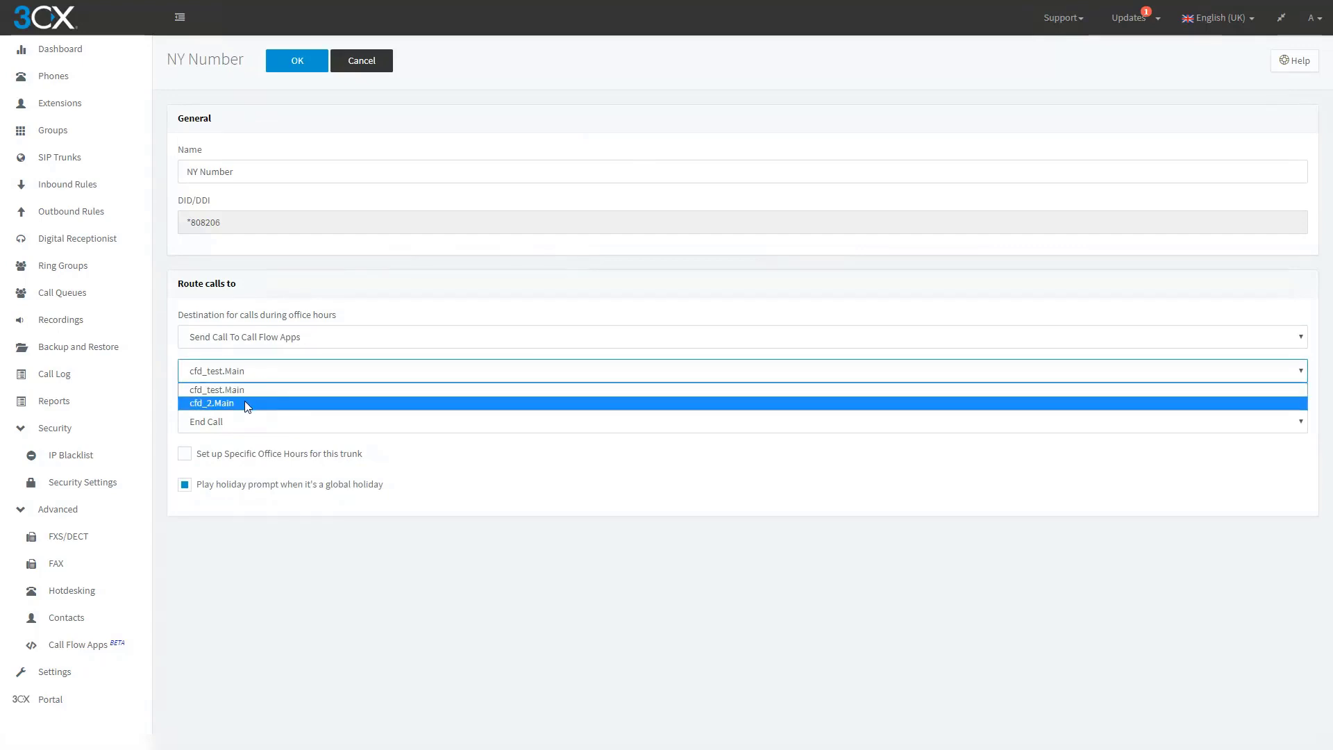
left_click(236, 403)
Route NY Number after-hours calls to cfd_2.Main as well and save the rule.
left_click(236, 422)
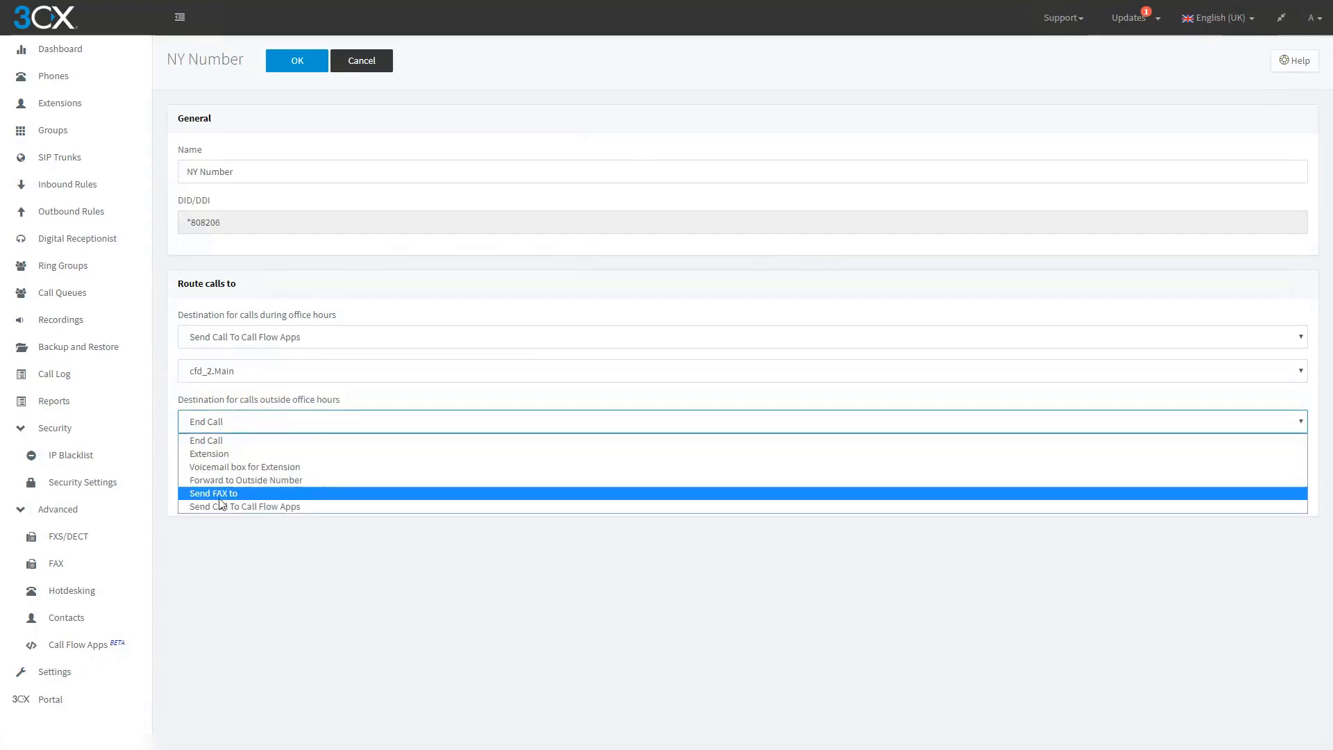
left_click(243, 506)
left_click(243, 459)
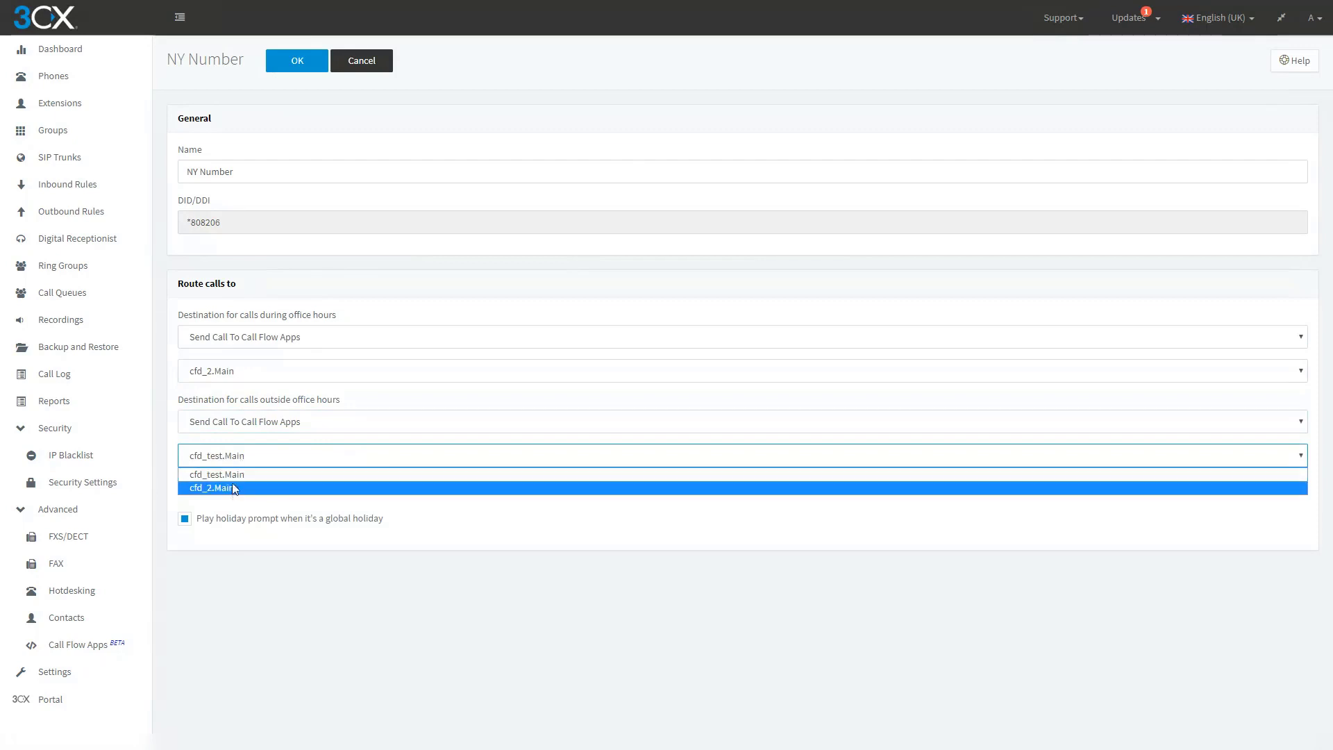
left_click(234, 489)
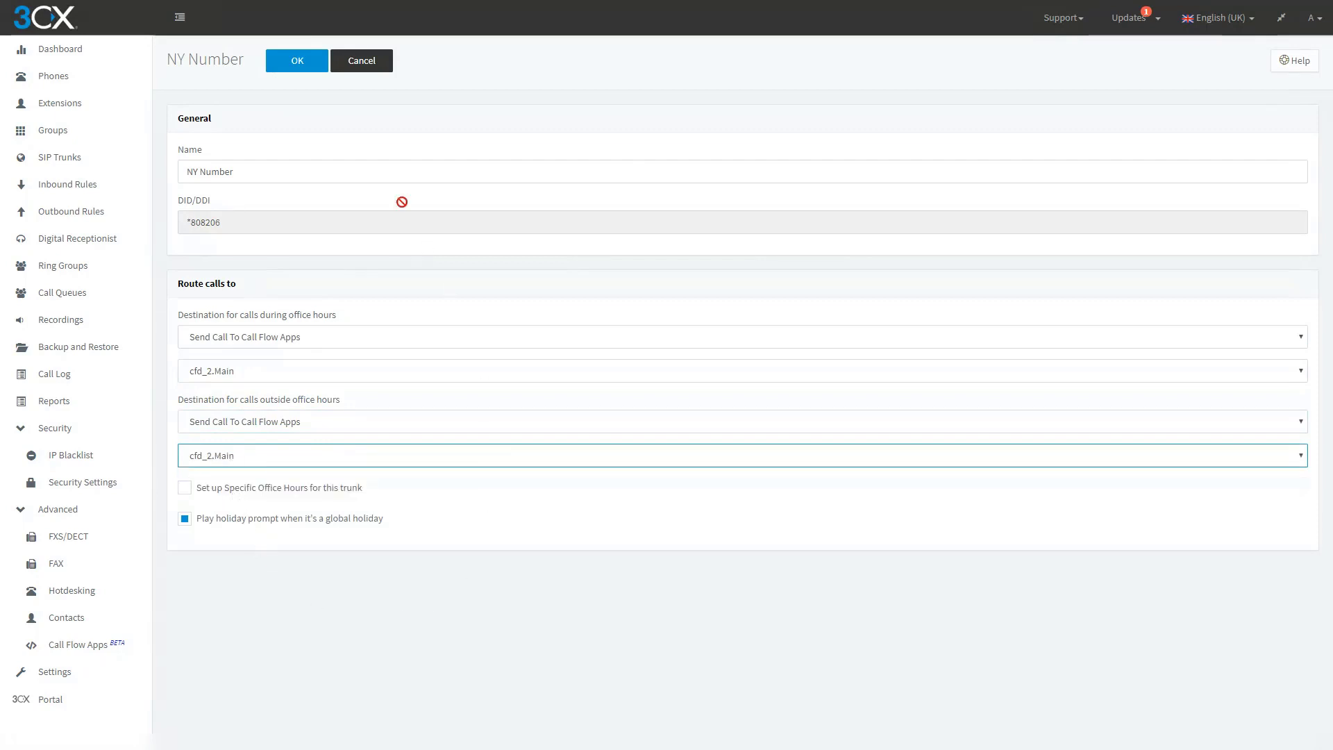
left_click(293, 70)
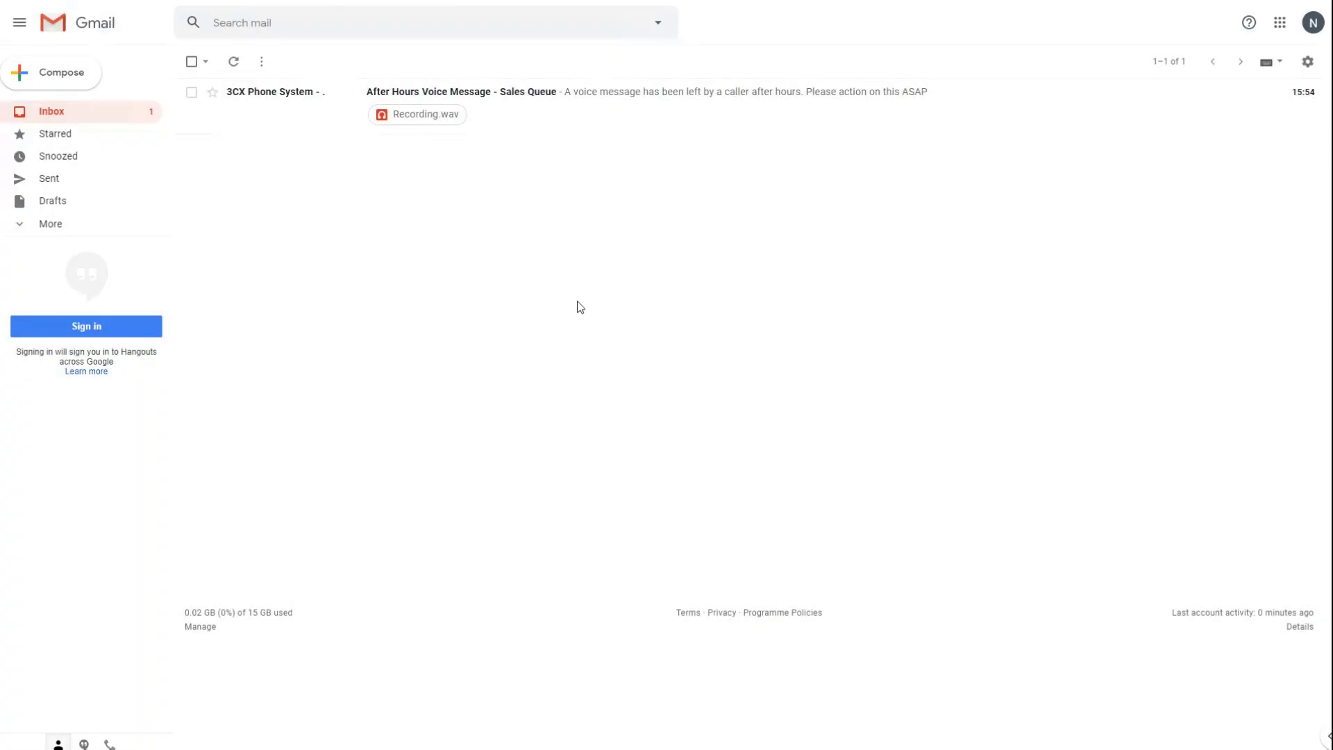
Open the 'After Hours Voice Message - Sales Queue' email showing its 131 KB Recording.wav attachment.
left_click(583, 121)
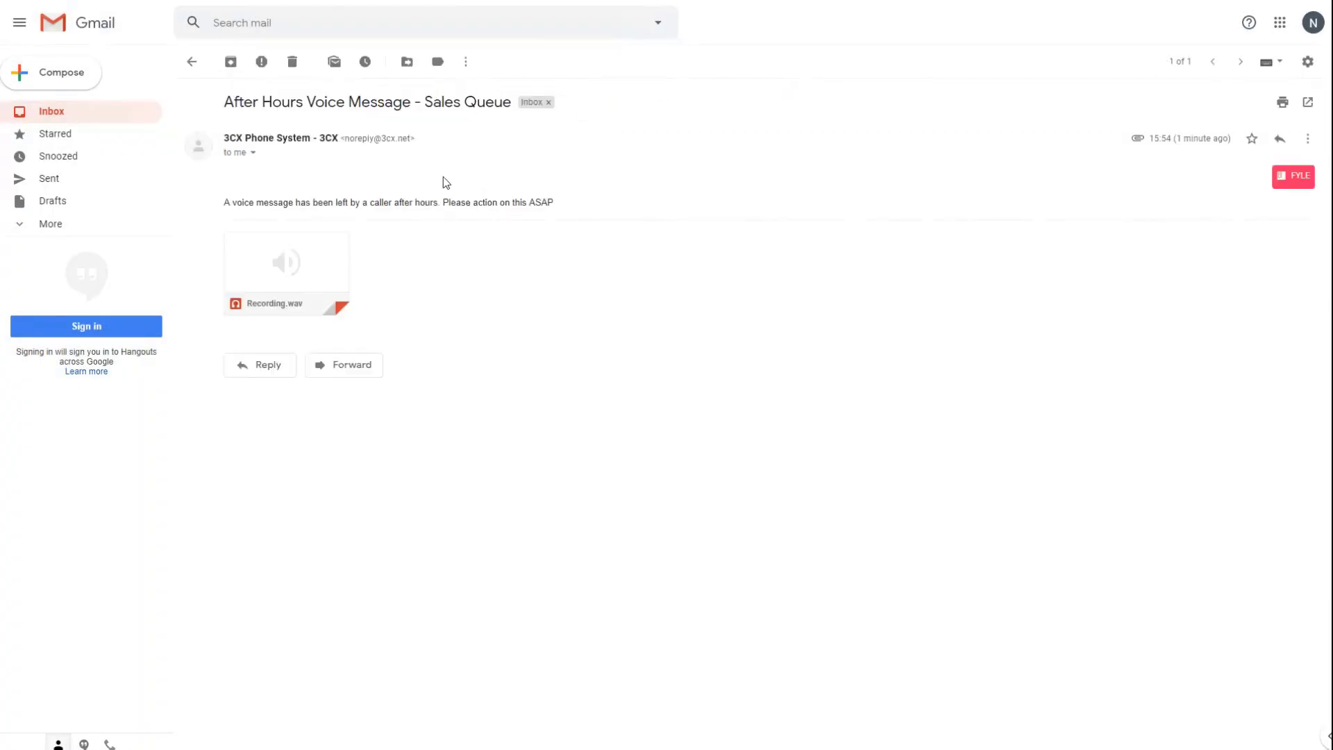
mouse_move(286, 273)
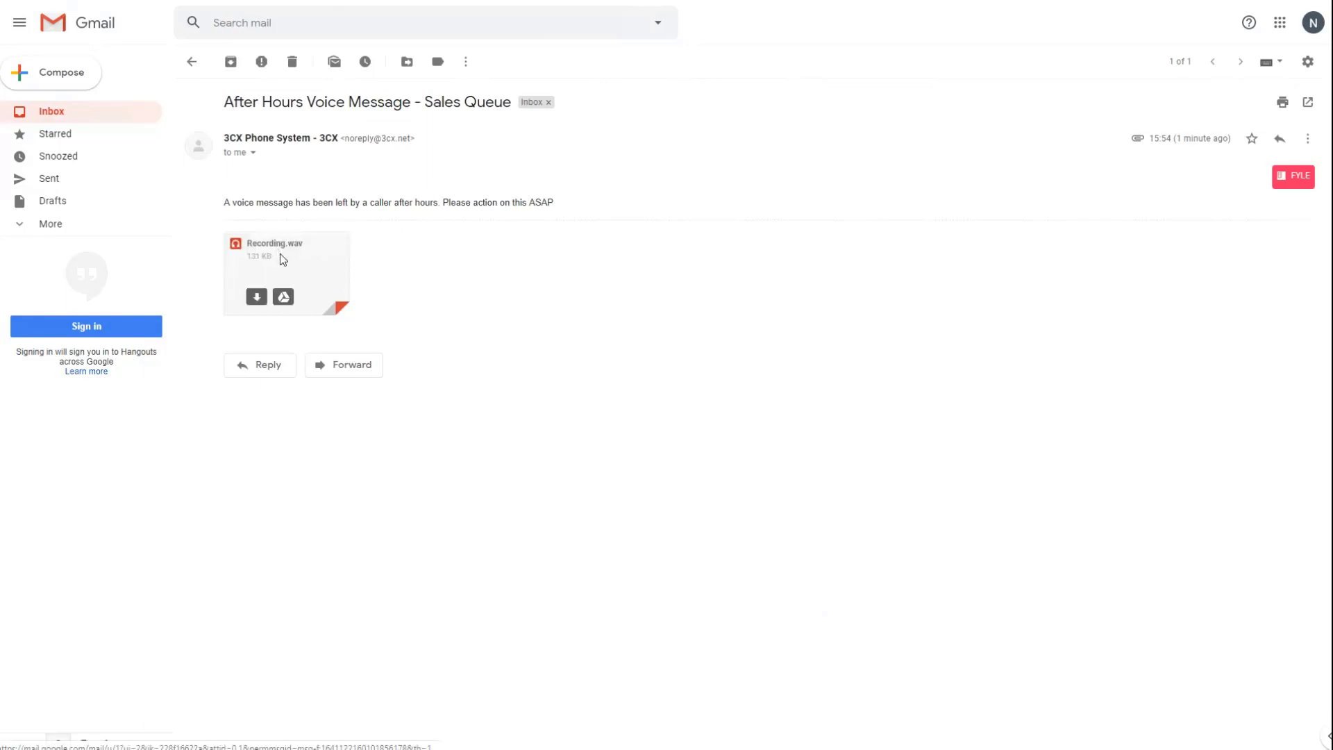